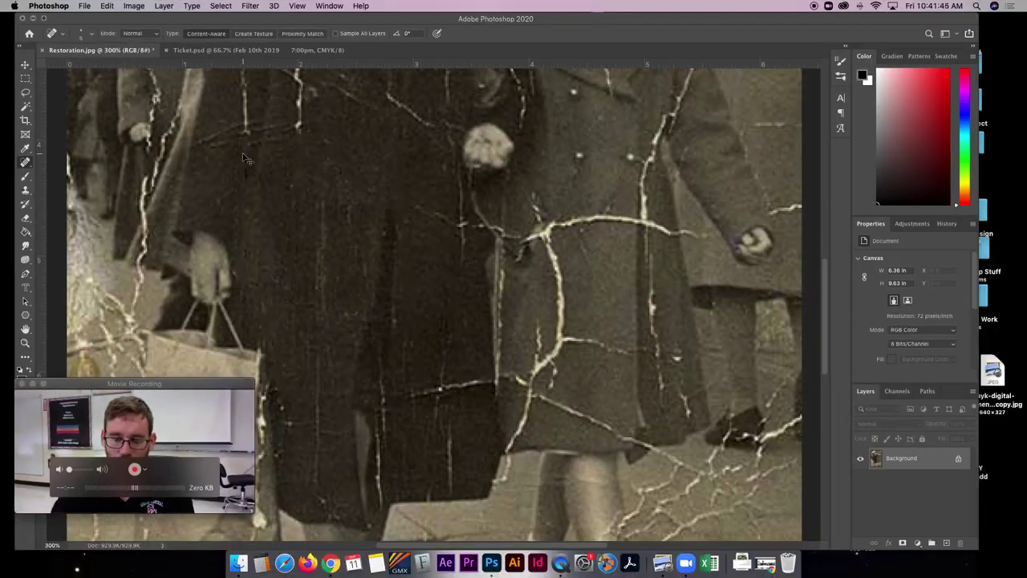
- Heal the wide crack running down the middle of the girl's coat with the Spot Healing Brush
{"action": "key", "text": "super+minus"}
{"action": "key", "text": "super+minus"}
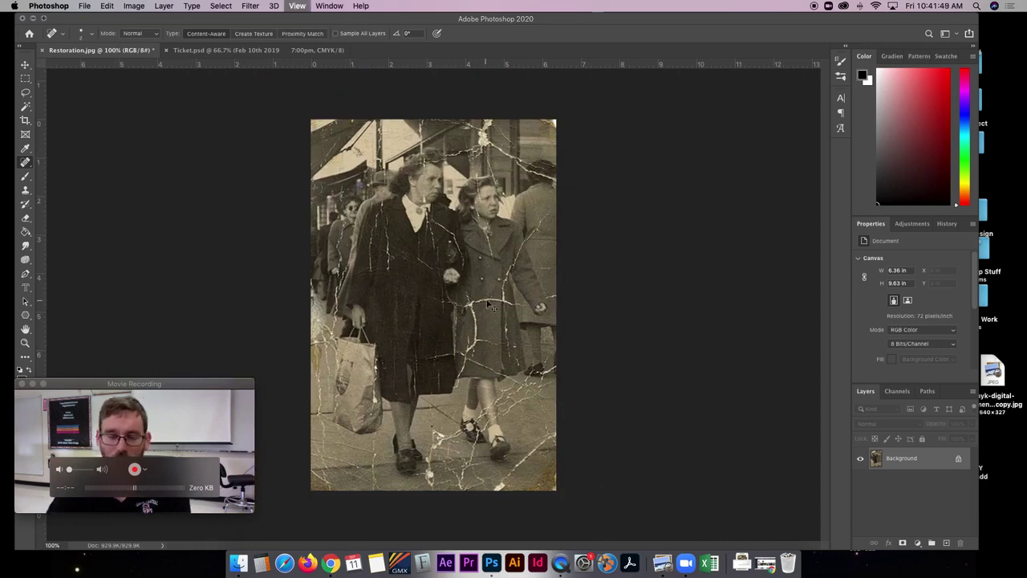
{"action": "key", "text": "super+plus"}
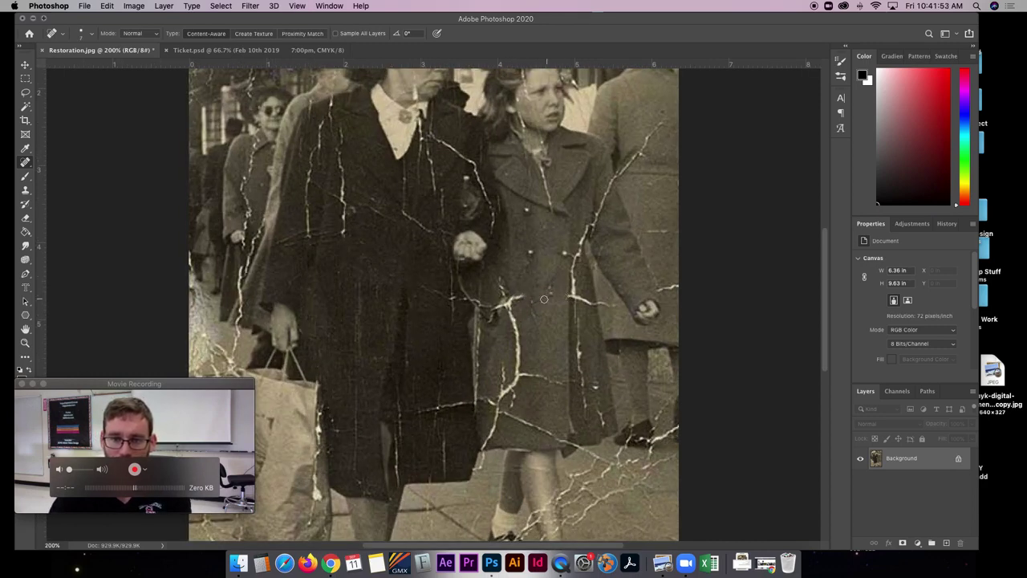
{"action": "left_click_drag", "start_coordinate": [511, 304], "coordinate": [513, 328]}
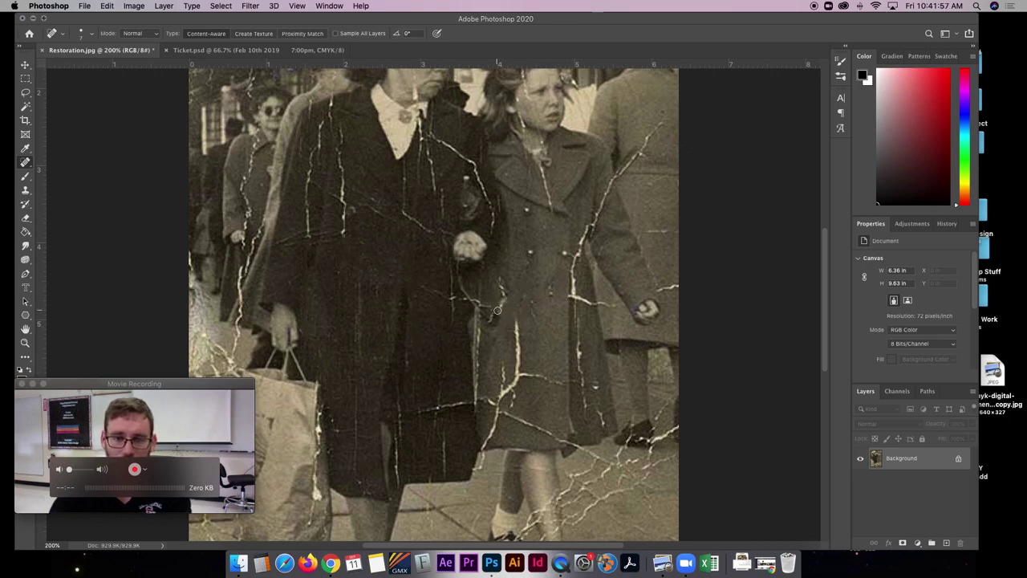
{"action": "left_click_drag", "start_coordinate": [516, 322], "coordinate": [527, 389]}
{"action": "mouse_move", "coordinate": [520, 340]}
{"action": "left_mouse_down"}
{"action": "mouse_move", "coordinate": [512, 393]}
{"action": "mouse_move", "coordinate": [532, 373]}
{"action": "left_mouse_up"}
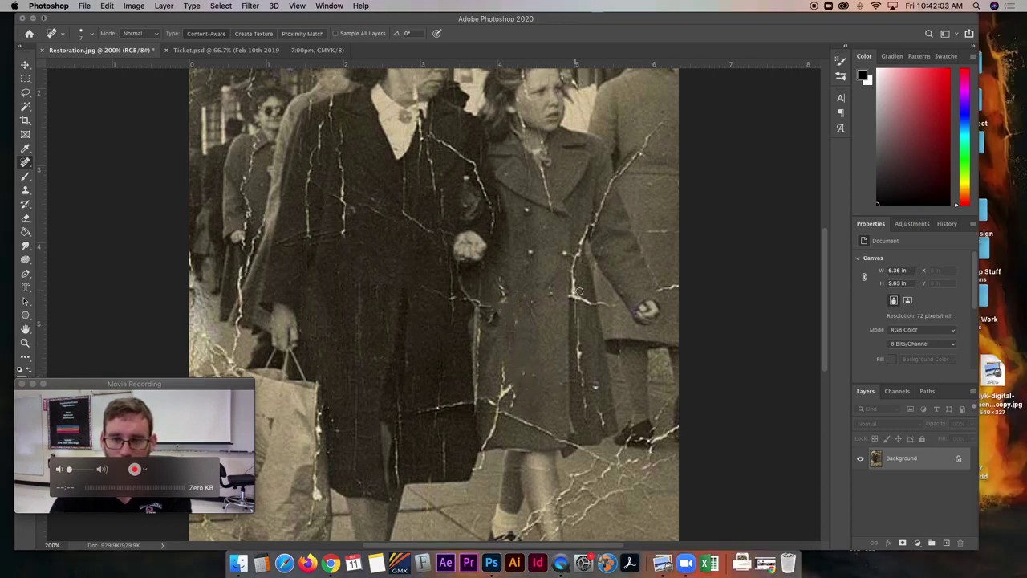
- Heal the remaining long cracks on the girl's coat, along its side seam, above the hem and up the sleeve
{"action": "mouse_move", "coordinate": [572, 289]}
{"action": "left_mouse_down"}
{"action": "mouse_move", "coordinate": [590, 302]}
{"action": "mouse_move", "coordinate": [587, 406]}
{"action": "mouse_move", "coordinate": [590, 397]}
{"action": "left_mouse_up"}
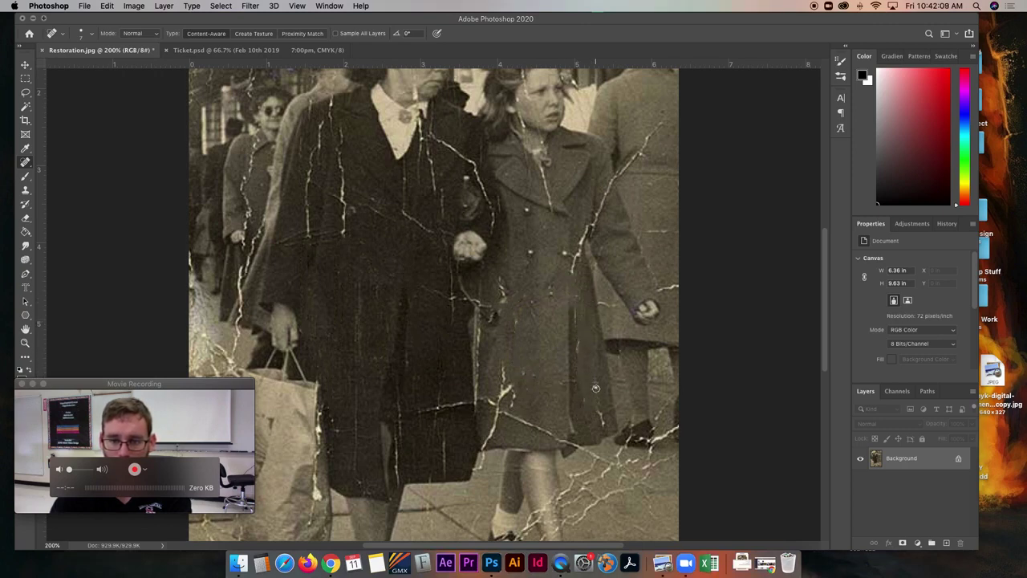
{"action": "left_click_drag", "start_coordinate": [559, 437], "coordinate": [494, 401]}
{"action": "mouse_move", "coordinate": [506, 363]}
{"action": "left_mouse_down"}
{"action": "mouse_move", "coordinate": [498, 427]}
{"action": "mouse_move", "coordinate": [482, 445]}
{"action": "mouse_move", "coordinate": [491, 411]}
{"action": "left_mouse_up"}
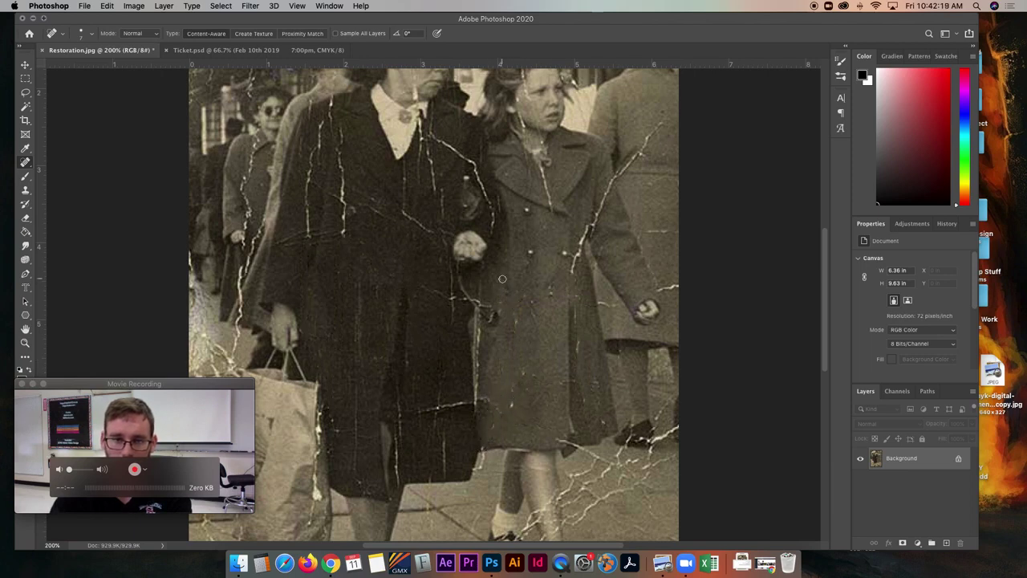
{"action": "left_click_drag", "start_coordinate": [575, 270], "coordinate": [613, 182]}
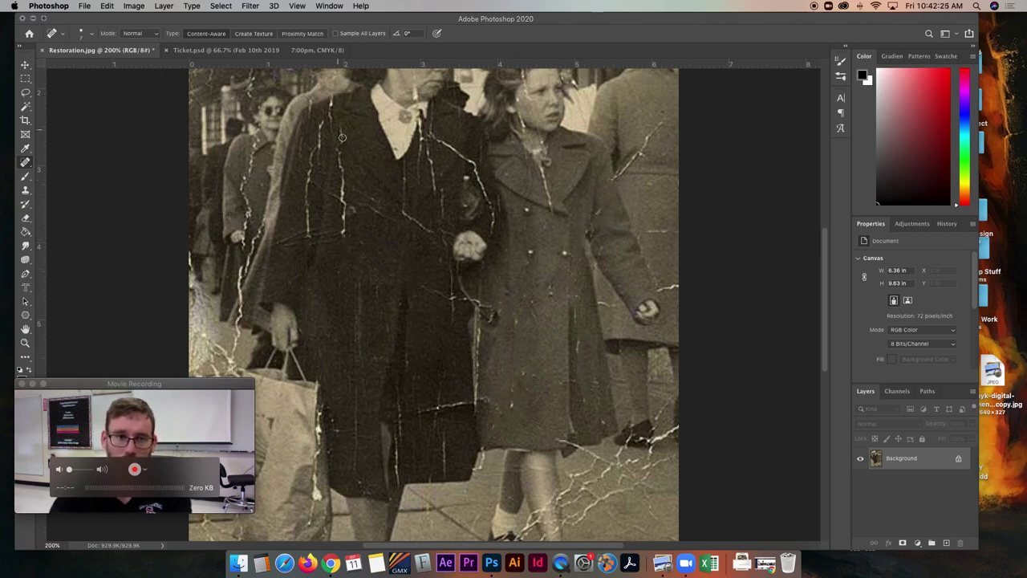
- Heal the cracks on the sleeve side and lower skirt of the woman's dark coat
{"action": "left_click_drag", "start_coordinate": [341, 129], "coordinate": [347, 206]}
{"action": "mouse_move", "coordinate": [306, 237]}
{"action": "left_mouse_down"}
{"action": "mouse_move", "coordinate": [327, 120]}
{"action": "mouse_move", "coordinate": [327, 133]}
{"action": "left_mouse_up"}
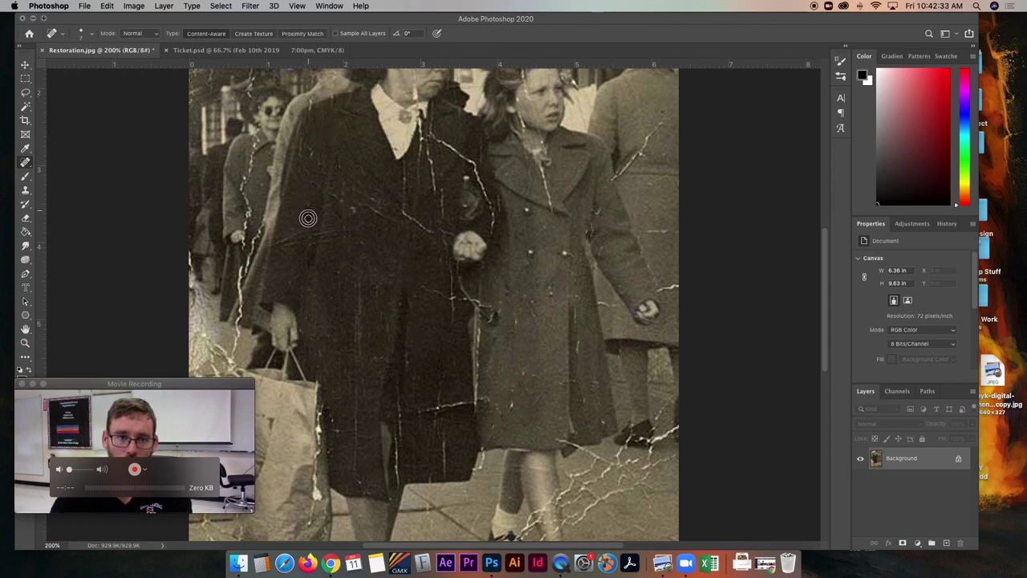
{"action": "left_click_drag", "start_coordinate": [361, 390], "coordinate": [354, 477]}
{"action": "left_click_drag", "start_coordinate": [400, 425], "coordinate": [394, 491]}
{"action": "left_click_drag", "start_coordinate": [435, 410], "coordinate": [468, 401]}
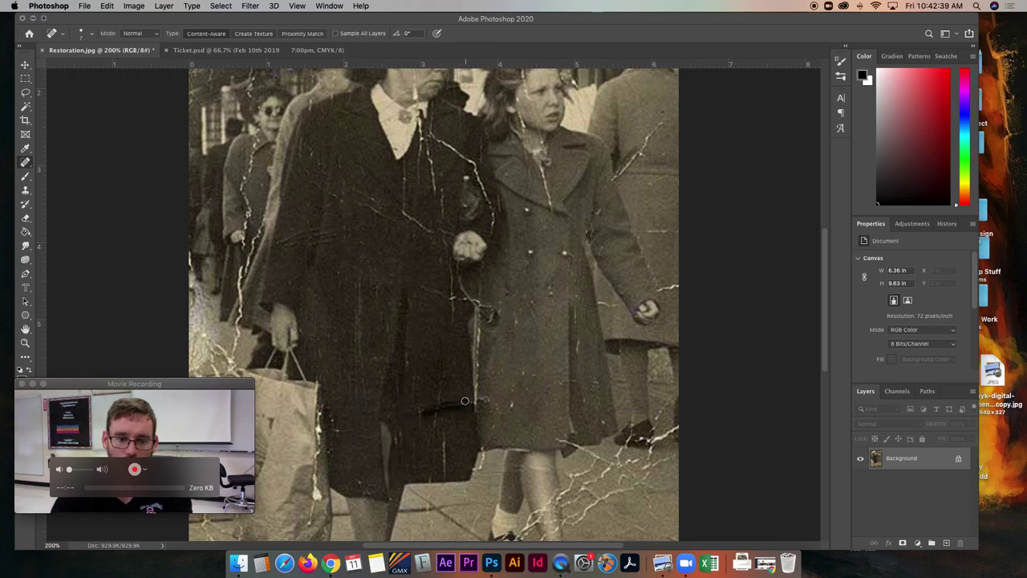
{"action": "left_click_drag", "start_coordinate": [441, 436], "coordinate": [442, 478]}
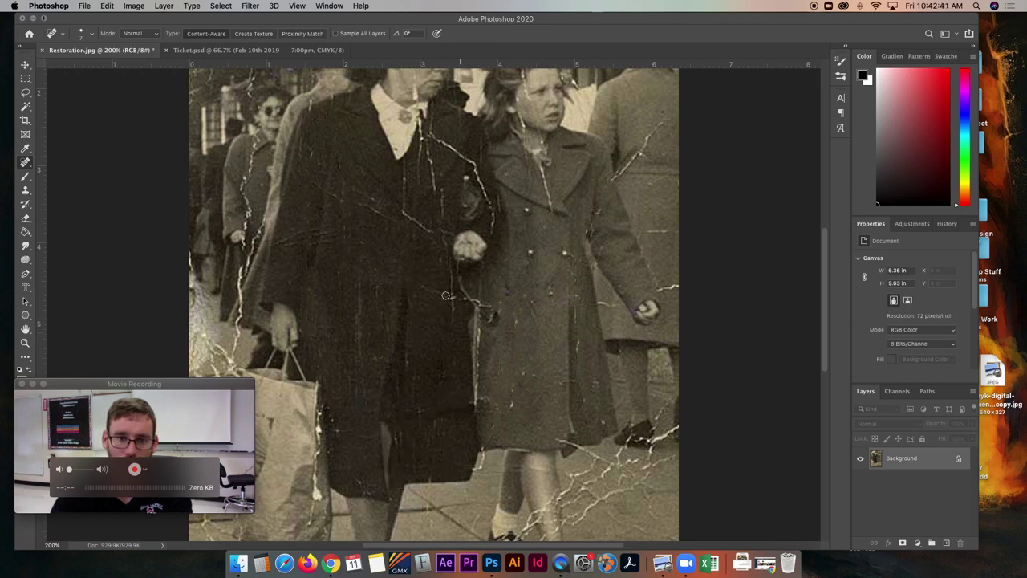
- Heal the cracks across the chest and down the bent arm of the woman's dark coat
{"action": "left_click_drag", "start_coordinate": [424, 150], "coordinate": [434, 186]}
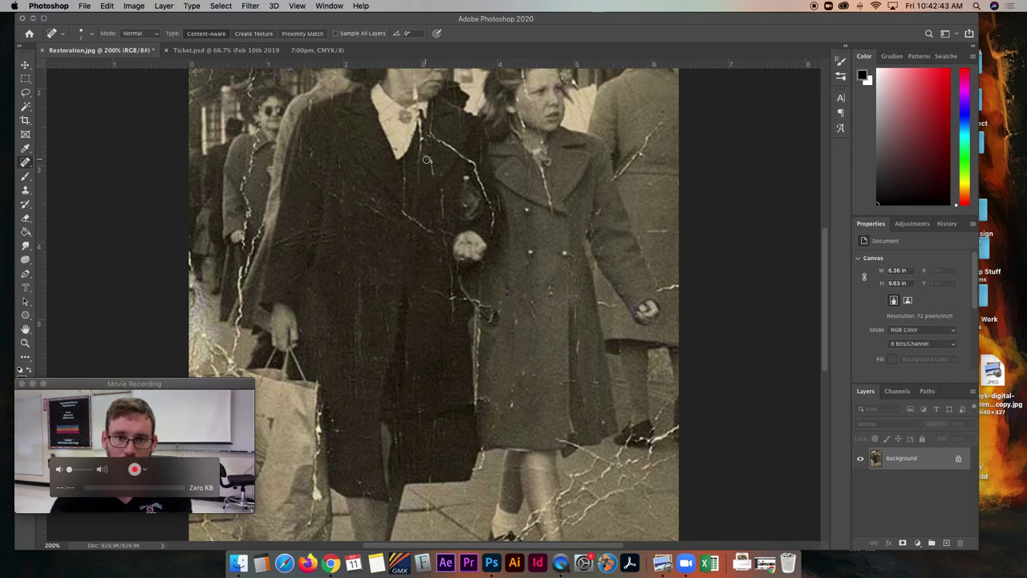
{"action": "mouse_move", "coordinate": [424, 127]}
{"action": "left_mouse_down"}
{"action": "mouse_move", "coordinate": [411, 180]}
{"action": "mouse_move", "coordinate": [406, 168]}
{"action": "left_mouse_up"}
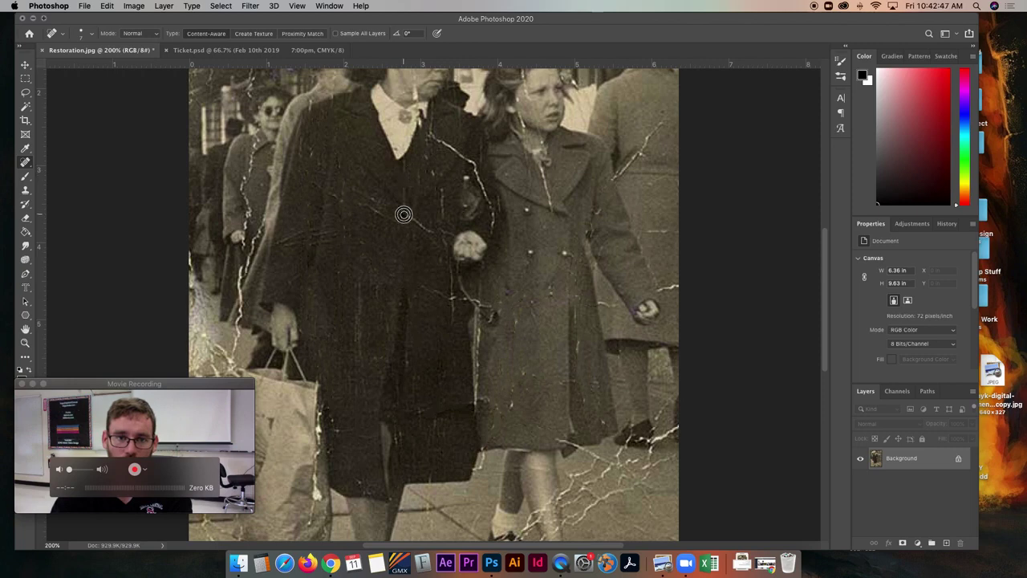
{"action": "mouse_move", "coordinate": [439, 138]}
{"action": "left_mouse_down"}
{"action": "mouse_move", "coordinate": [474, 166]}
{"action": "mouse_move", "coordinate": [494, 225]}
{"action": "left_mouse_up"}
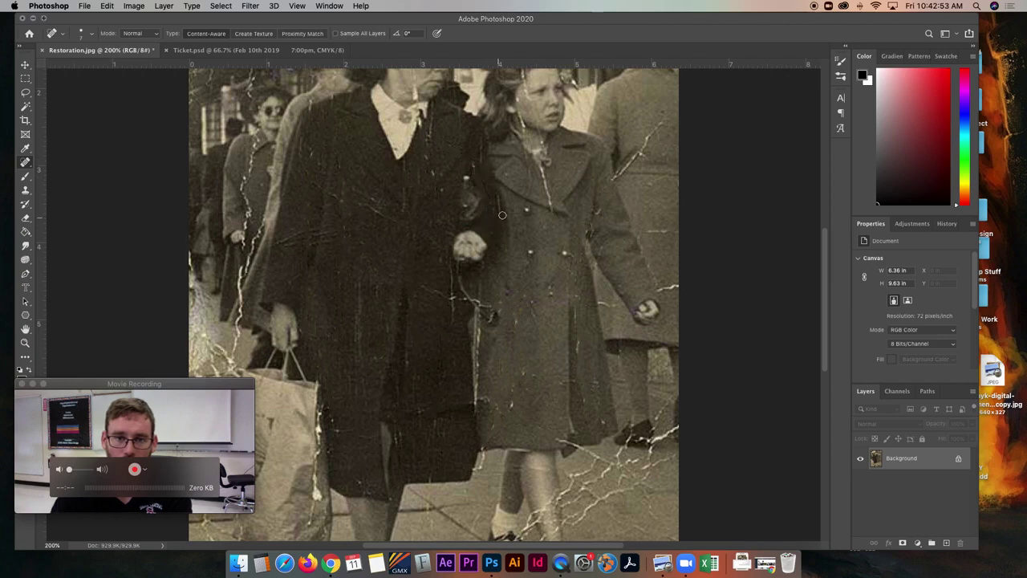
- Heal the crack on the girl's collar and those on the coat of the person walking behind her
{"action": "left_click_drag", "start_coordinate": [540, 171], "coordinate": [551, 198]}
{"action": "left_click_drag", "start_coordinate": [634, 155], "coordinate": [667, 126]}
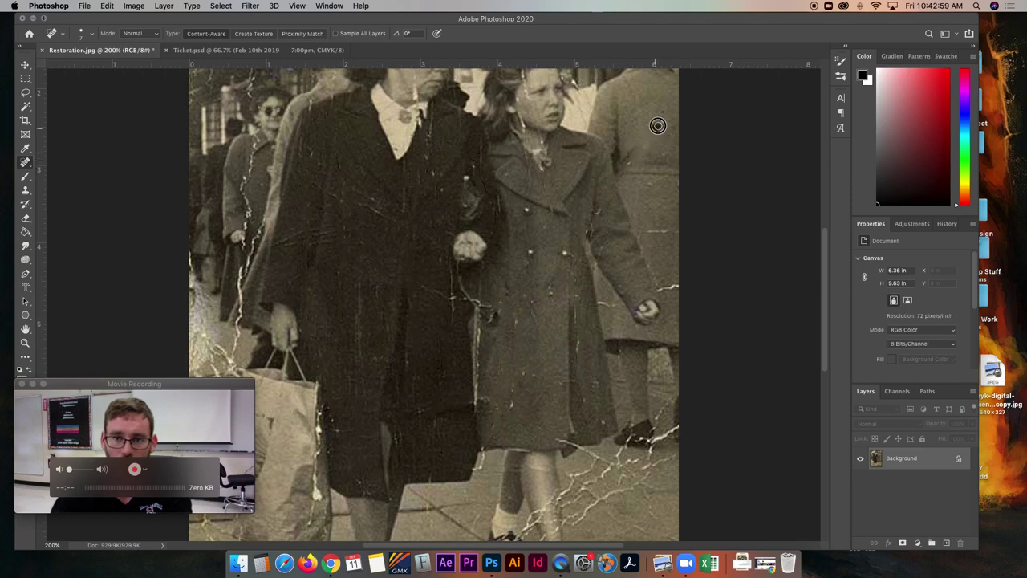
{"action": "left_click_drag", "start_coordinate": [649, 232], "coordinate": [665, 232]}
{"action": "left_click_drag", "start_coordinate": [684, 287], "coordinate": [601, 301]}
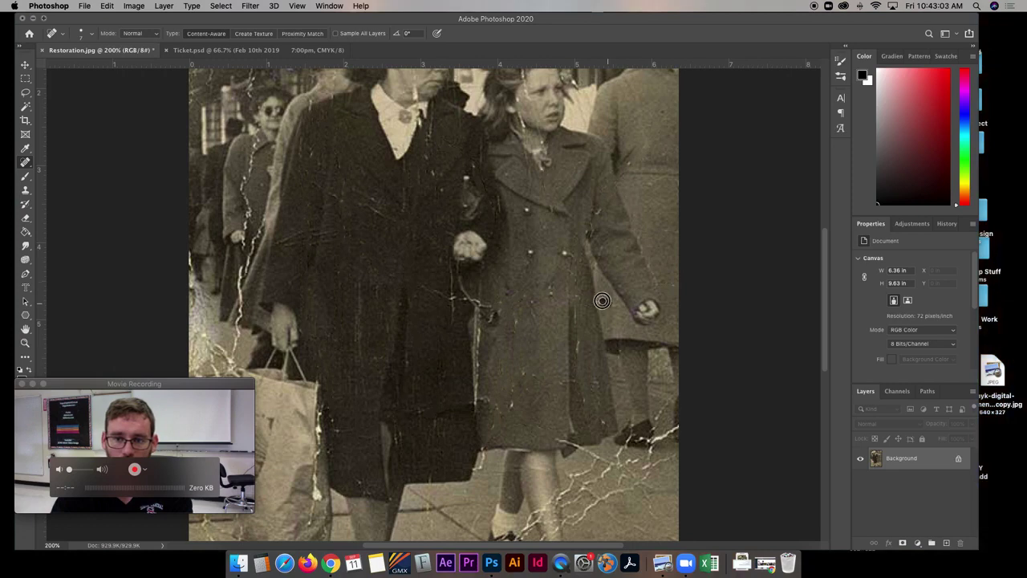
- Heal the crack running through the girl's hair and face and the mark beside her head
{"action": "scroll", "coordinate": [559, 440], "scroll_direction": "down", "scroll_amount": 5}
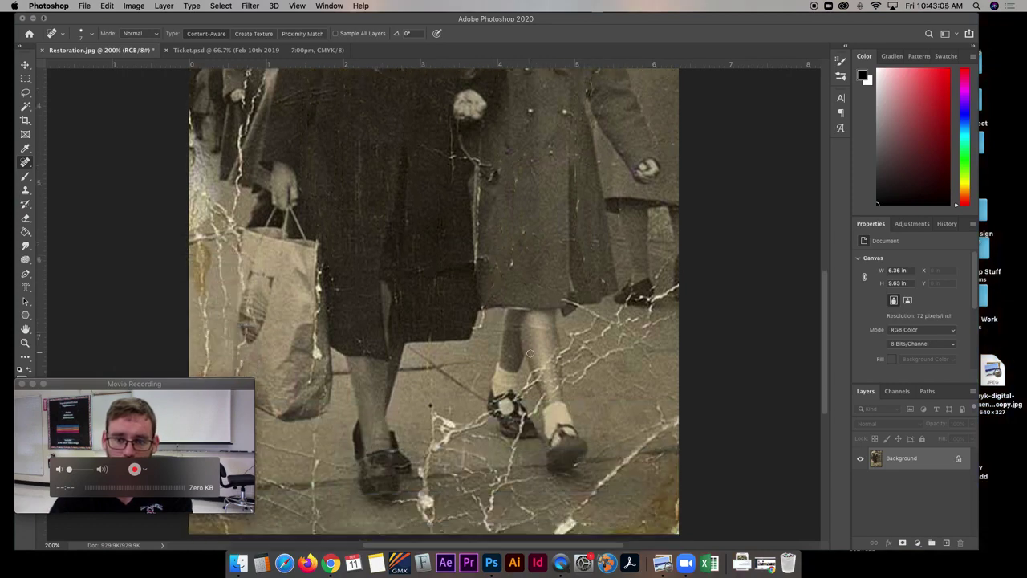
{"action": "scroll", "coordinate": [476, 346], "scroll_direction": "up", "scroll_amount": 8}
{"action": "scroll", "coordinate": [426, 361], "scroll_direction": "down", "scroll_amount": 4}
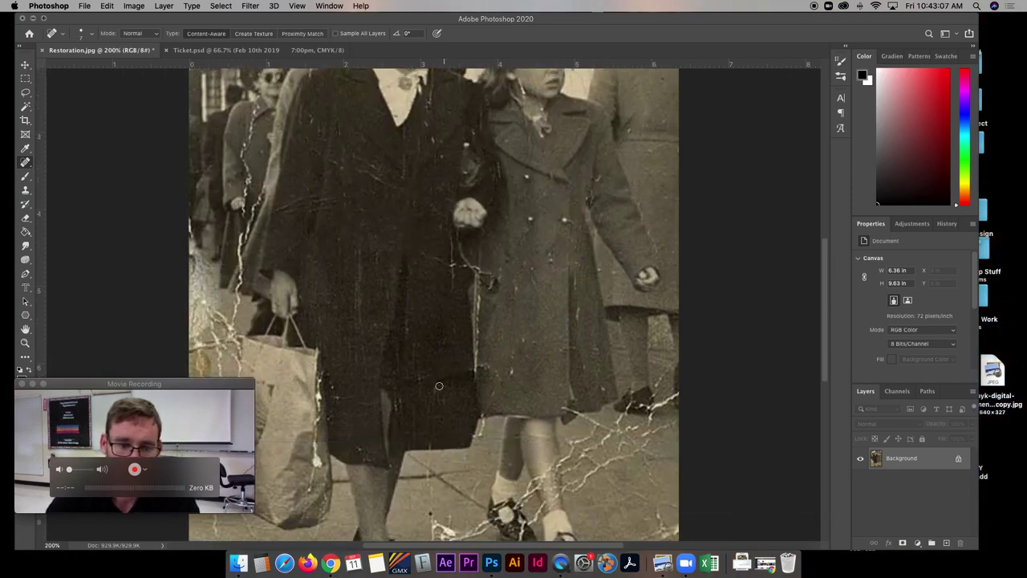
{"action": "scroll", "coordinate": [381, 376], "scroll_direction": "up", "scroll_amount": 2}
{"action": "scroll", "coordinate": [381, 377], "scroll_direction": "up", "scroll_amount": 6}
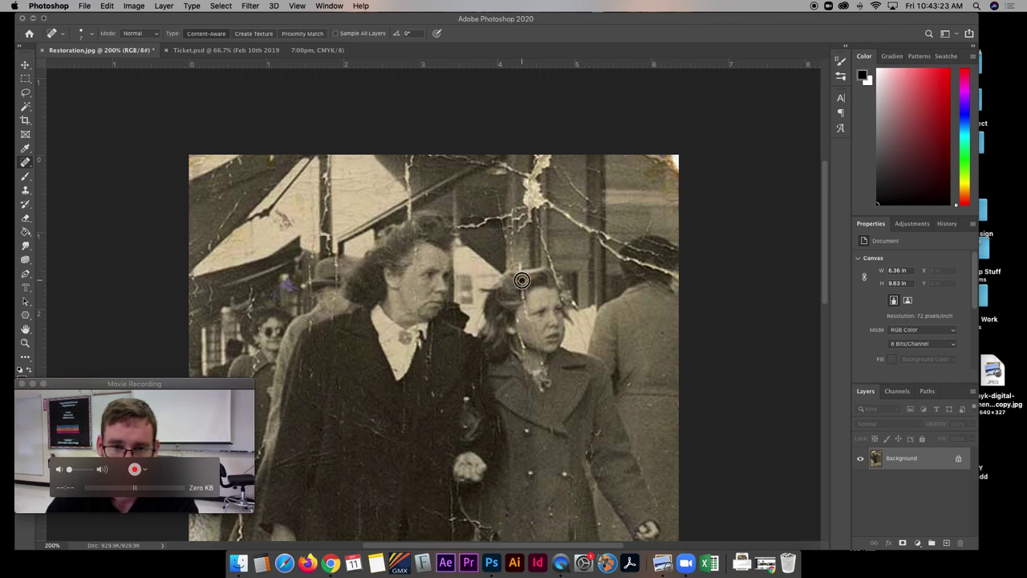
{"action": "left_click", "coordinate": [525, 312]}
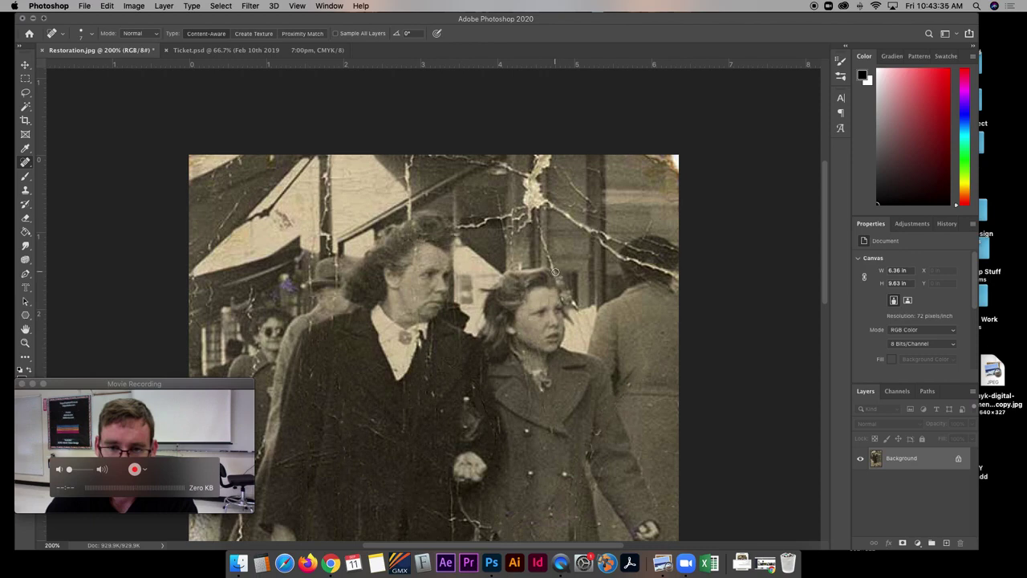
{"action": "left_click_drag", "start_coordinate": [556, 283], "coordinate": [553, 277]}
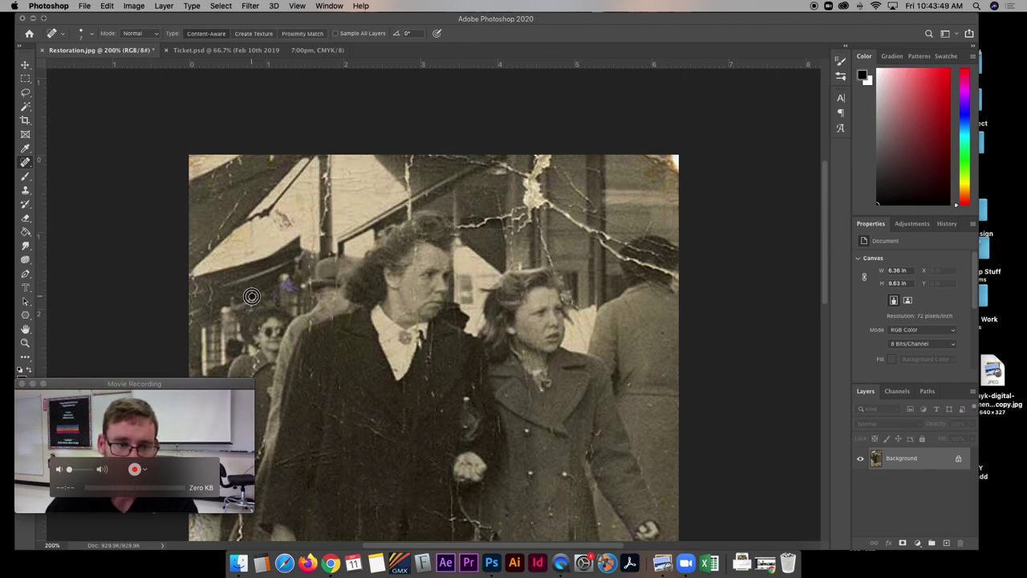
- Heal the creases on the dark awning and the cracks across the background person's head
{"action": "left_click_drag", "start_coordinate": [245, 201], "coordinate": [207, 252]}
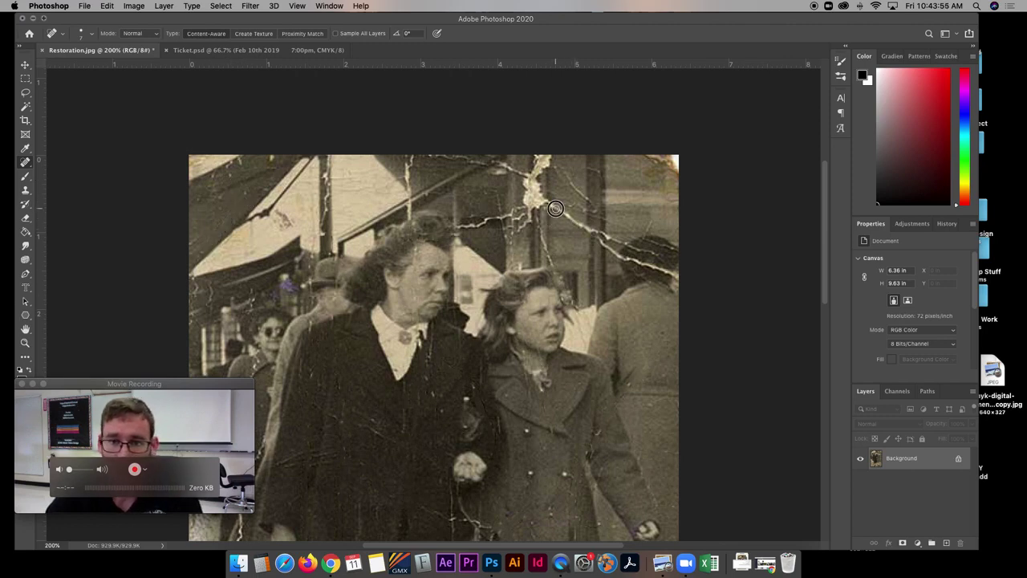
{"action": "left_click_drag", "start_coordinate": [615, 238], "coordinate": [666, 271]}
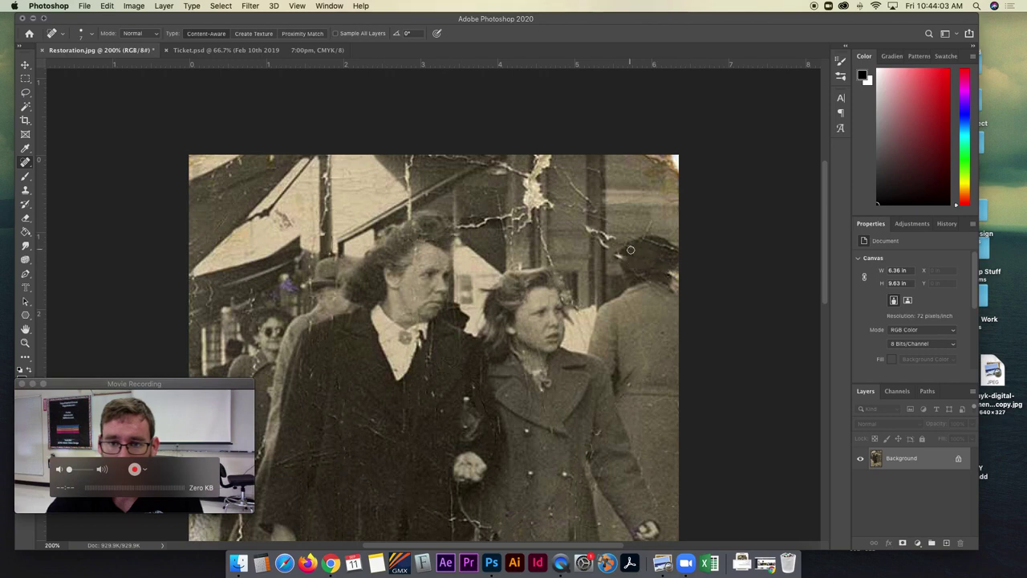
{"action": "left_click_drag", "start_coordinate": [650, 245], "coordinate": [668, 252]}
- Enlarge the healing brush and remove the stain and the thick diagonal crack from the photo's lower-right pavement
{"action": "scroll", "coordinate": [664, 242], "scroll_direction": "down", "scroll_amount": 10}
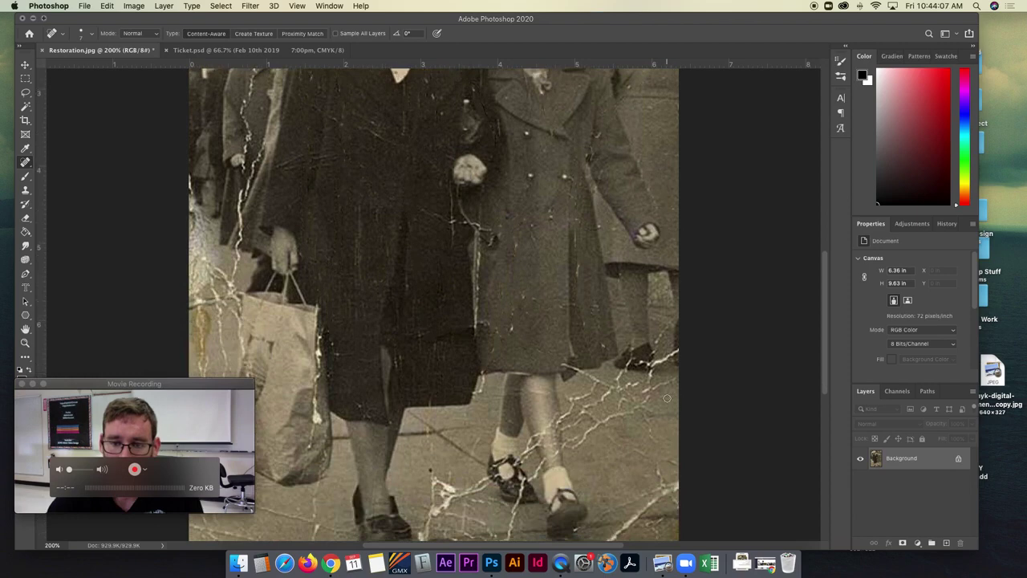
{"action": "scroll", "coordinate": [667, 398], "scroll_direction": "down", "scroll_amount": 4}
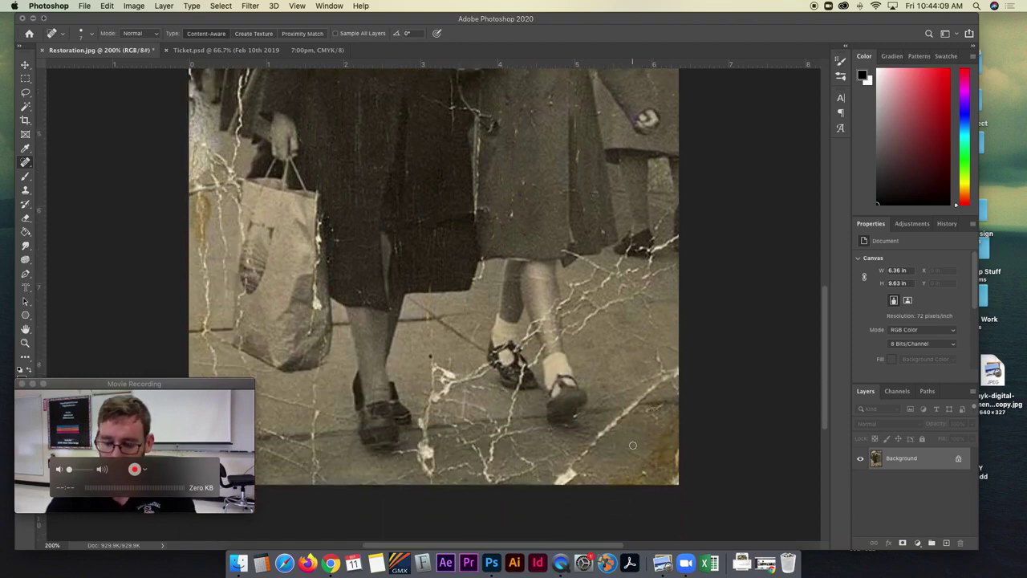
{"action": "left_click_drag", "start_coordinate": [672, 423], "coordinate": [638, 482]}
{"action": "mouse_move", "coordinate": [653, 448]}
{"action": "left_mouse_down"}
{"action": "mouse_move", "coordinate": [598, 487]}
{"action": "mouse_move", "coordinate": [681, 471]}
{"action": "mouse_move", "coordinate": [662, 476]}
{"action": "mouse_move", "coordinate": [695, 436]}
{"action": "left_mouse_up"}
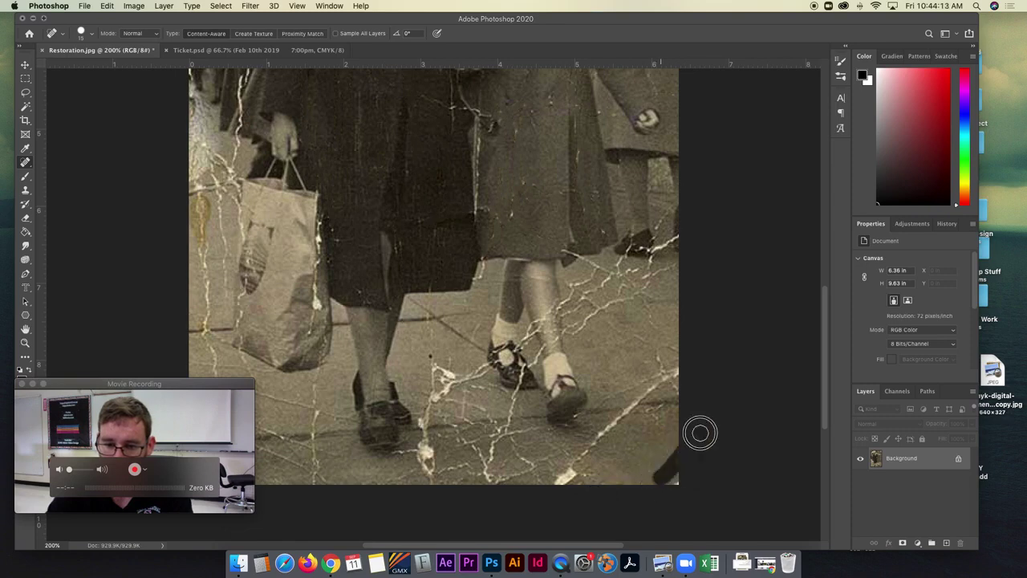
{"action": "left_click_drag", "start_coordinate": [619, 420], "coordinate": [545, 491]}
{"action": "left_click_drag", "start_coordinate": [616, 422], "coordinate": [534, 504]}
- Heal the web of cracks on the pavement between the woman's shoes and the girl's shoes
{"action": "mouse_move", "coordinate": [599, 451]}
{"action": "left_mouse_down"}
{"action": "mouse_move", "coordinate": [548, 498]}
{"action": "mouse_move", "coordinate": [466, 476]}
{"action": "left_mouse_up"}
{"action": "mouse_move", "coordinate": [473, 470]}
{"action": "left_mouse_down"}
{"action": "mouse_move", "coordinate": [464, 479]}
{"action": "mouse_move", "coordinate": [412, 472]}
{"action": "mouse_move", "coordinate": [424, 462]}
{"action": "mouse_move", "coordinate": [405, 469]}
{"action": "mouse_move", "coordinate": [473, 467]}
{"action": "left_mouse_up"}
{"action": "left_click_drag", "start_coordinate": [439, 463], "coordinate": [448, 482]}
{"action": "mouse_move", "coordinate": [403, 455]}
{"action": "left_mouse_down"}
{"action": "mouse_move", "coordinate": [428, 433]}
{"action": "mouse_move", "coordinate": [496, 447]}
{"action": "mouse_move", "coordinate": [494, 457]}
{"action": "mouse_move", "coordinate": [491, 440]}
{"action": "mouse_move", "coordinate": [520, 468]}
{"action": "mouse_move", "coordinate": [472, 482]}
{"action": "mouse_move", "coordinate": [482, 470]}
{"action": "mouse_move", "coordinate": [447, 474]}
{"action": "left_mouse_up"}
{"action": "left_click", "coordinate": [479, 456]}
{"action": "mouse_move", "coordinate": [433, 405]}
{"action": "left_mouse_down"}
{"action": "mouse_move", "coordinate": [435, 368]}
{"action": "mouse_move", "coordinate": [472, 369]}
{"action": "left_mouse_up"}
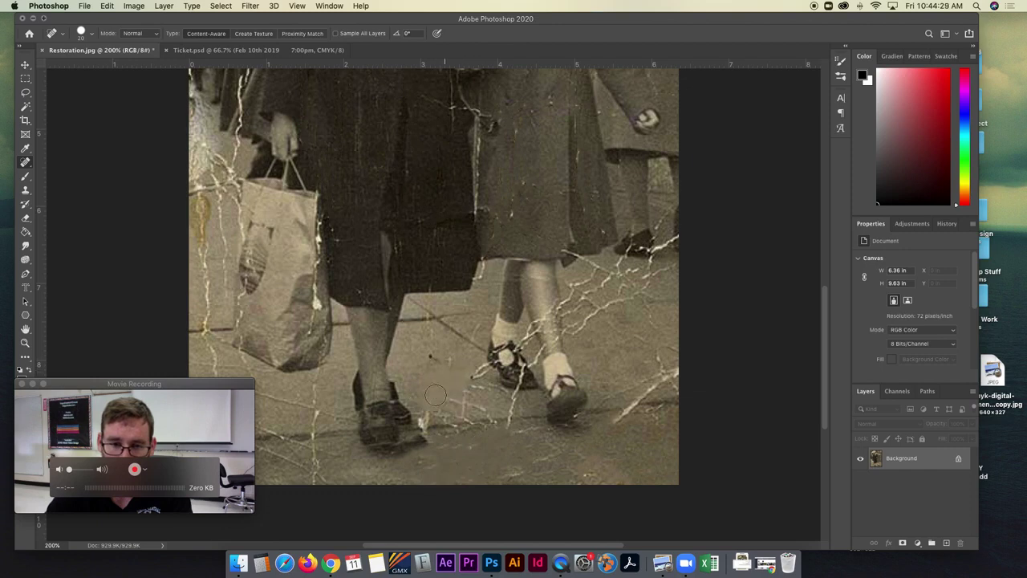
{"action": "left_click_drag", "start_coordinate": [452, 408], "coordinate": [483, 380]}
- Reduce the brush size and heal the vertical crack on the pavement below the girl's rear shoe
{"action": "key", "text": "["}
{"action": "key", "text": "["}
{"action": "key", "text": "["}
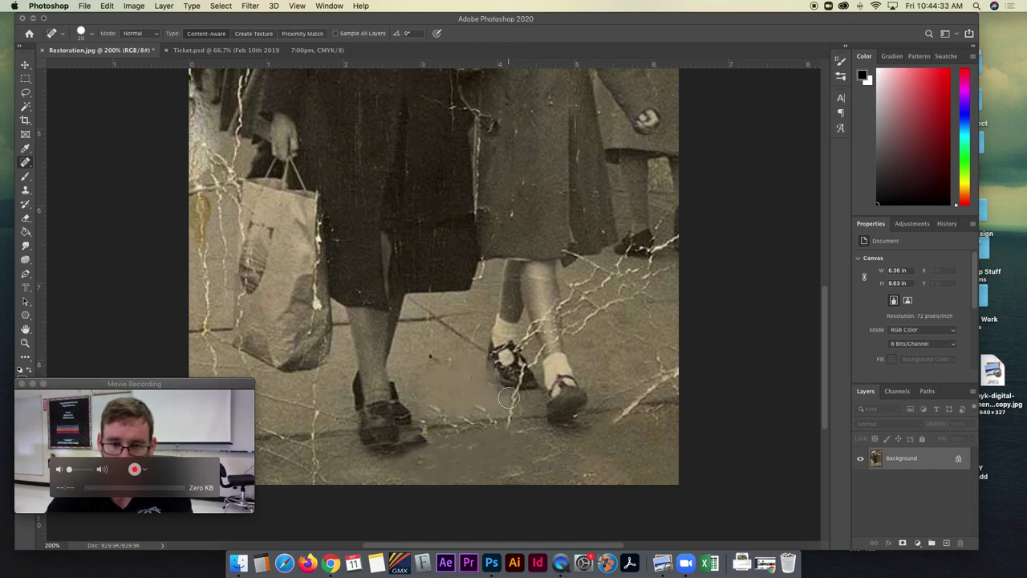
{"action": "left_click", "coordinate": [510, 405]}
{"action": "left_click", "coordinate": [507, 410]}
- Heal the branching cracks on the pavement beside the girl's front leg, using a brush size of 20
{"action": "mouse_move", "coordinate": [582, 323]}
{"action": "left_mouse_down"}
{"action": "mouse_move", "coordinate": [576, 331]}
{"action": "mouse_move", "coordinate": [568, 299]}
{"action": "left_mouse_up"}
{"action": "left_click", "coordinate": [583, 285]}
{"action": "left_click", "coordinate": [591, 282]}
{"action": "key", "text": "bracketright"}
{"action": "key", "text": "bracketright"}
{"action": "left_click", "coordinate": [618, 275]}
{"action": "left_click", "coordinate": [630, 291]}
{"action": "left_click", "coordinate": [612, 306]}
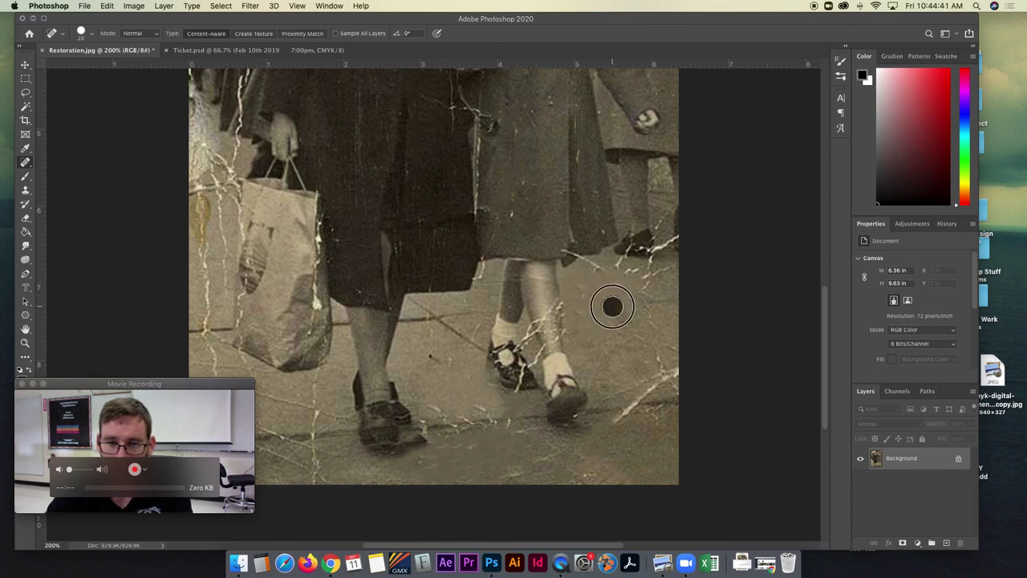
{"action": "left_click", "coordinate": [639, 287]}
- Heal the pavement cracks near the background person's shoes and just below the girl's coat hem
{"action": "left_click", "coordinate": [662, 244]}
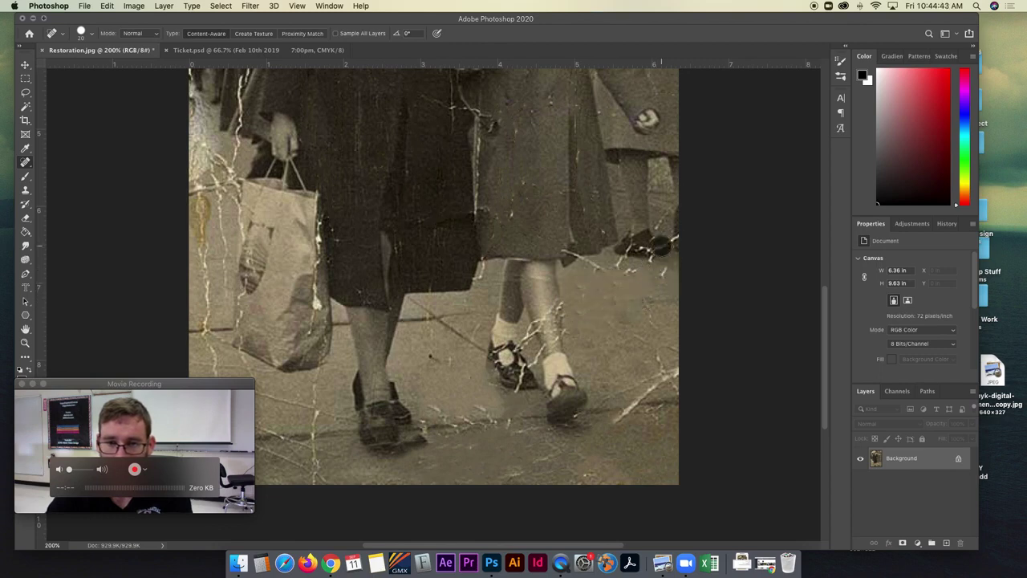
{"action": "left_click", "coordinate": [639, 270]}
{"action": "left_click_drag", "start_coordinate": [620, 268], "coordinate": [595, 264]}
- Set the brush size to 10 and heal the cracks on the pavement below and beside the shopping bag
{"action": "key", "text": "bracketleft"}
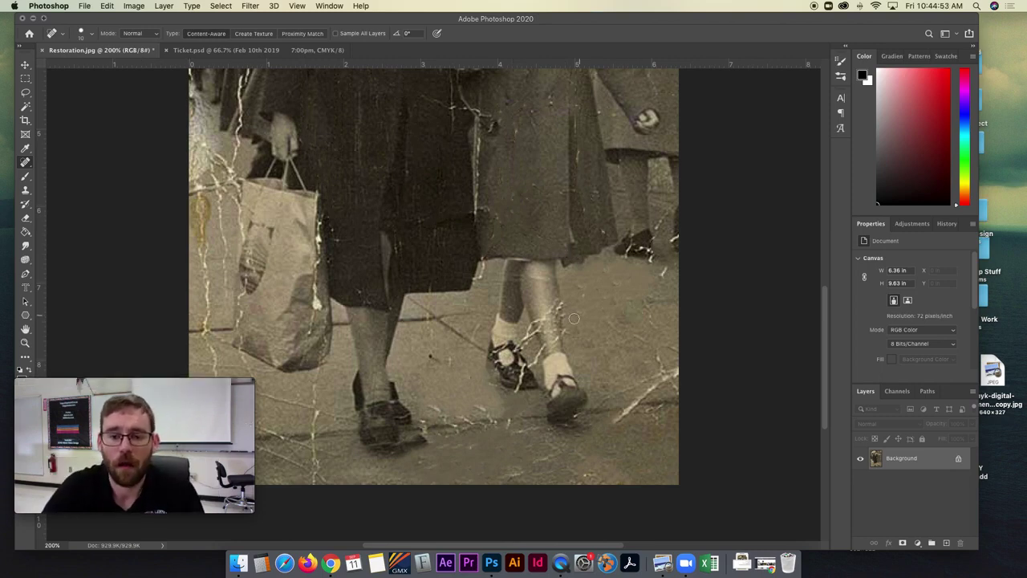
{"action": "scroll", "coordinate": [359, 418], "scroll_direction": "left", "scroll_amount": 5}
{"action": "left_click_drag", "start_coordinate": [361, 416], "coordinate": [273, 403]}
{"action": "left_click_drag", "start_coordinate": [375, 383], "coordinate": [268, 367]}
{"action": "mouse_move", "coordinate": [286, 324]}
{"action": "left_mouse_down"}
{"action": "mouse_move", "coordinate": [294, 390]}
{"action": "mouse_move", "coordinate": [284, 397]}
{"action": "left_mouse_up"}
{"action": "left_click_drag", "start_coordinate": [317, 400], "coordinate": [319, 401]}
{"action": "left_click", "coordinate": [357, 401]}
{"action": "mouse_move", "coordinate": [399, 391]}
{"action": "left_mouse_down"}
{"action": "mouse_move", "coordinate": [387, 411]}
{"action": "mouse_move", "coordinate": [390, 386]}
{"action": "left_mouse_up"}
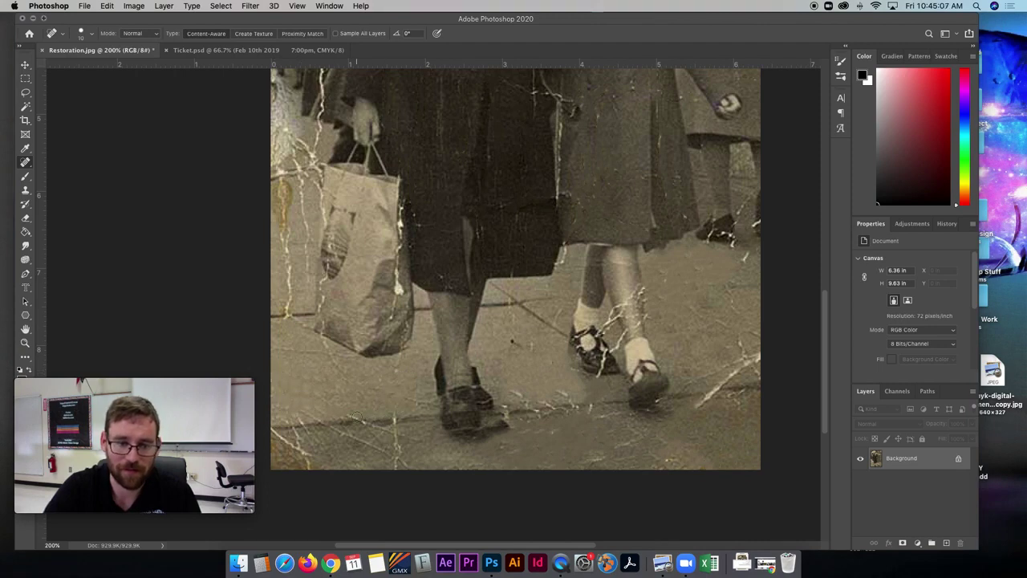
{"action": "mouse_move", "coordinate": [392, 425]}
{"action": "left_mouse_down"}
{"action": "mouse_move", "coordinate": [402, 466]}
{"action": "mouse_move", "coordinate": [335, 433]}
{"action": "mouse_move", "coordinate": [370, 437]}
{"action": "left_mouse_up"}
{"action": "left_click", "coordinate": [395, 447]}
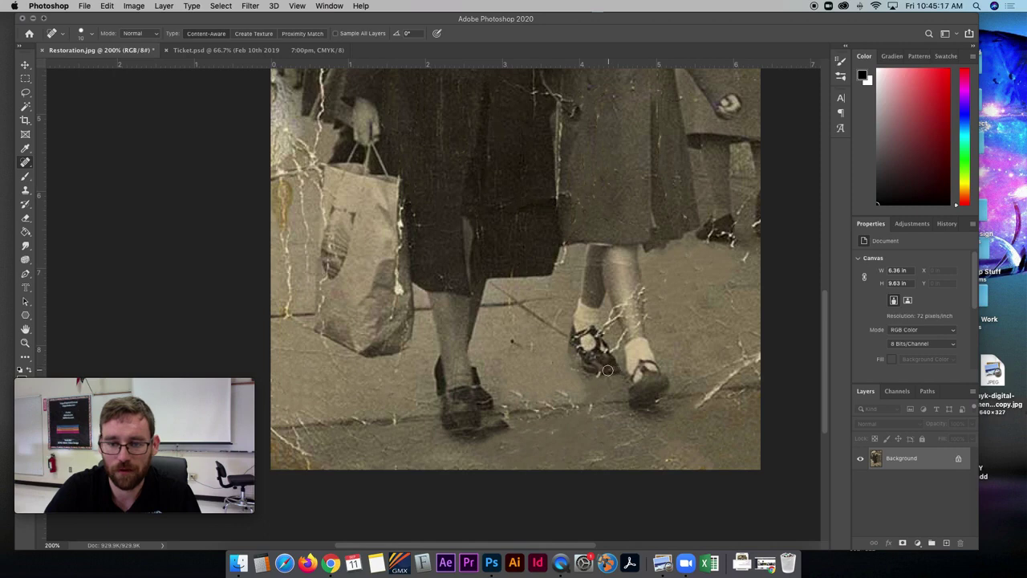
- Heal the white crack and spot along the shopping bag's edge next to the woman's coat
{"action": "left_click", "coordinate": [398, 290]}
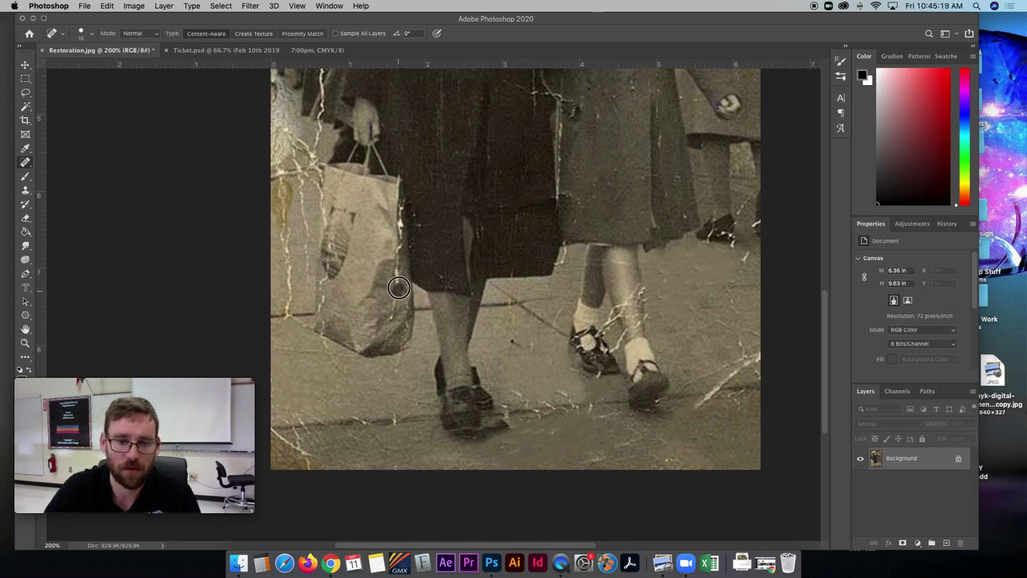
{"action": "mouse_move", "coordinate": [398, 272]}
{"action": "left_mouse_down"}
{"action": "mouse_move", "coordinate": [392, 316]}
{"action": "mouse_move", "coordinate": [402, 213]}
{"action": "left_mouse_up"}
{"action": "left_click", "coordinate": [394, 311]}
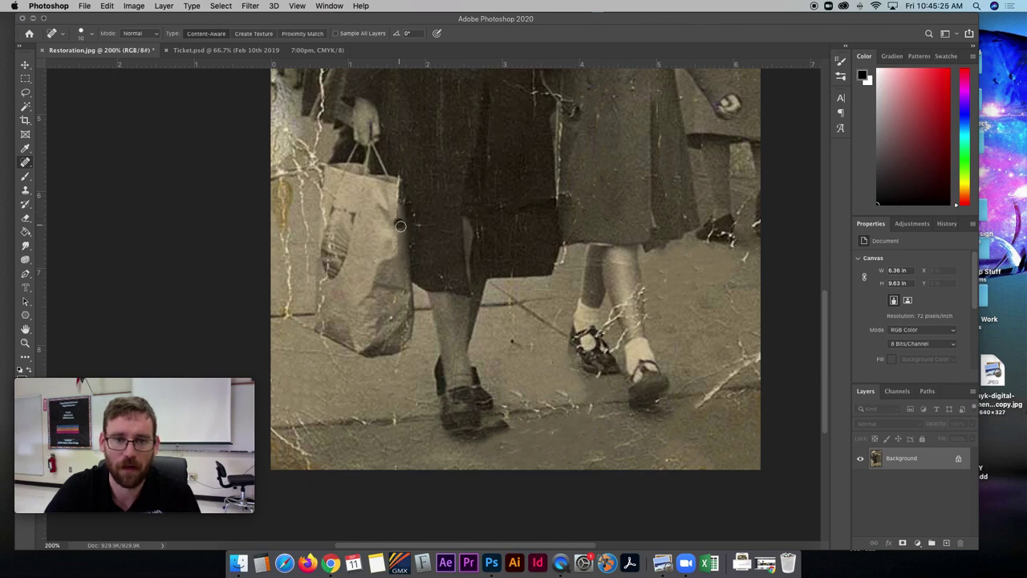
{"action": "scroll", "coordinate": [314, 253], "scroll_direction": "up", "scroll_amount": 10}
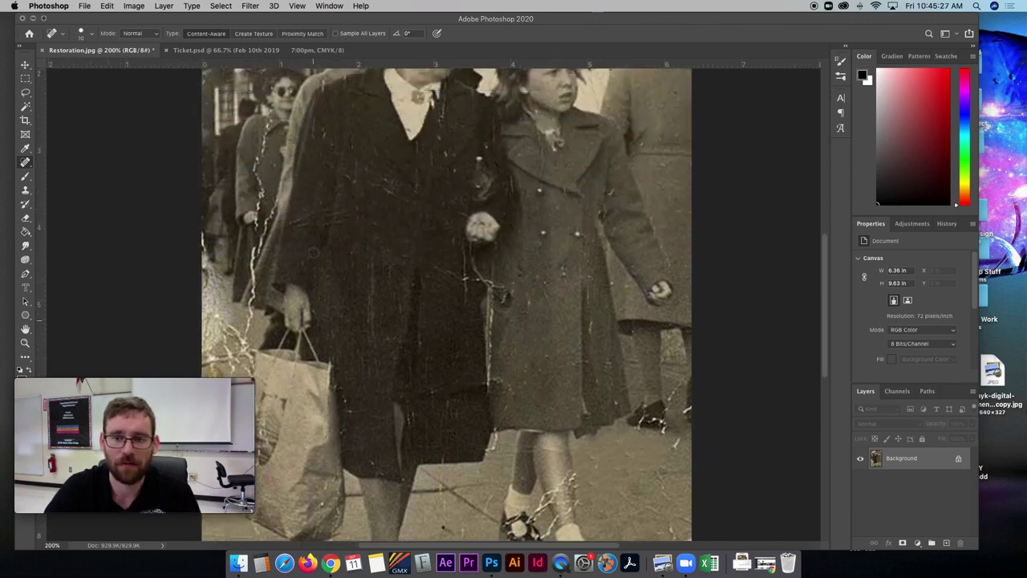
- Try to heal the large white damaged patch on the building above the girl's head and undo it
{"action": "scroll", "coordinate": [314, 253], "scroll_direction": "up", "scroll_amount": 4}
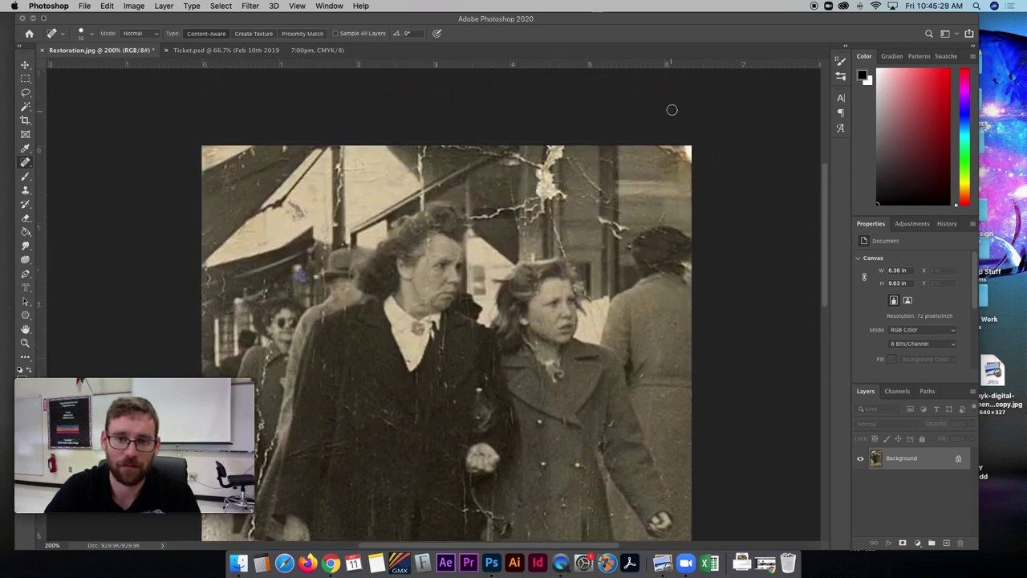
{"action": "mouse_move", "coordinate": [547, 204]}
{"action": "left_mouse_down"}
{"action": "mouse_move", "coordinate": [546, 175]}
{"action": "mouse_move", "coordinate": [562, 180]}
{"action": "mouse_move", "coordinate": [548, 181]}
{"action": "mouse_move", "coordinate": [562, 164]}
{"action": "mouse_move", "coordinate": [530, 179]}
{"action": "mouse_move", "coordinate": [560, 161]}
{"action": "left_mouse_up"}
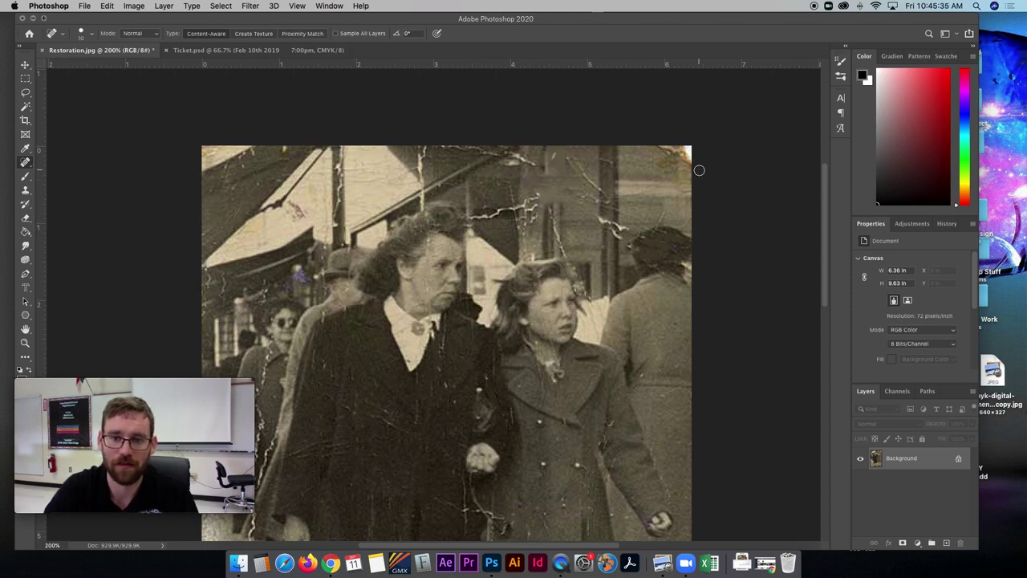
{"action": "key", "text": "cmd+z"}
{"action": "scroll", "coordinate": [698, 168], "scroll_direction": "right", "scroll_amount": 2}
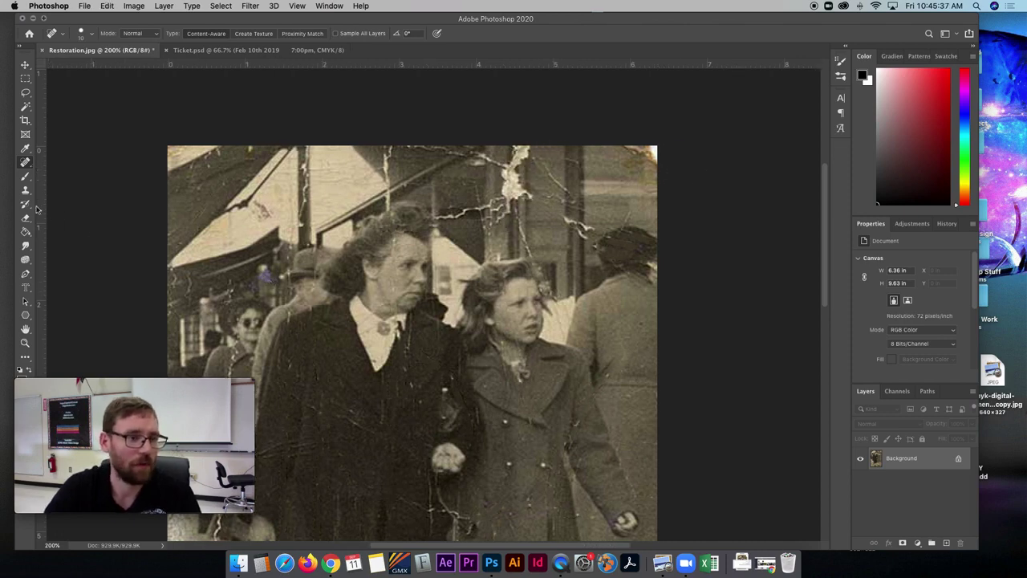
- Switch to the Clone Stamp tool and reduce its brush size to 25
{"action": "left_click", "coordinate": [25, 191]}
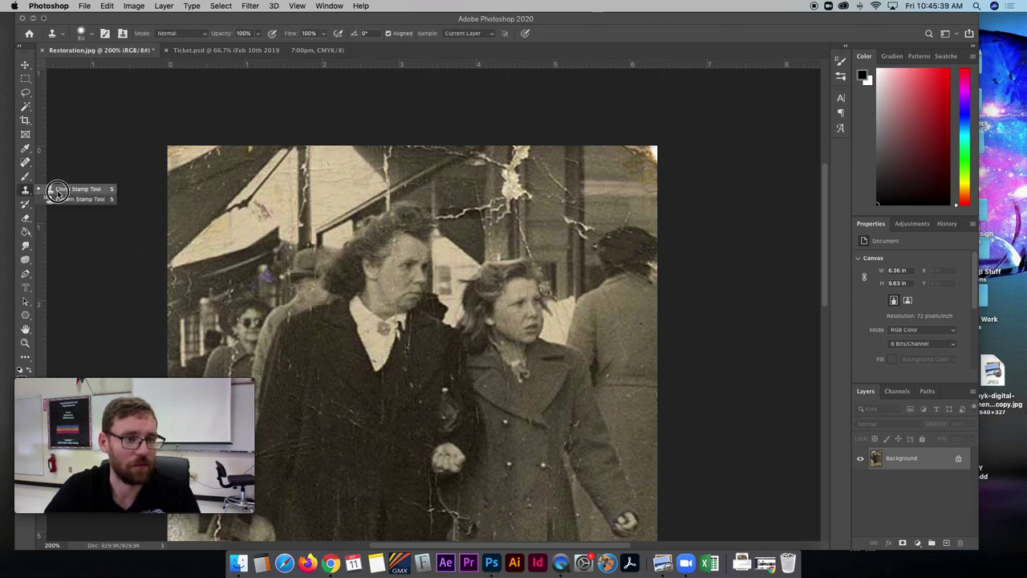
{"action": "left_click", "coordinate": [56, 190]}
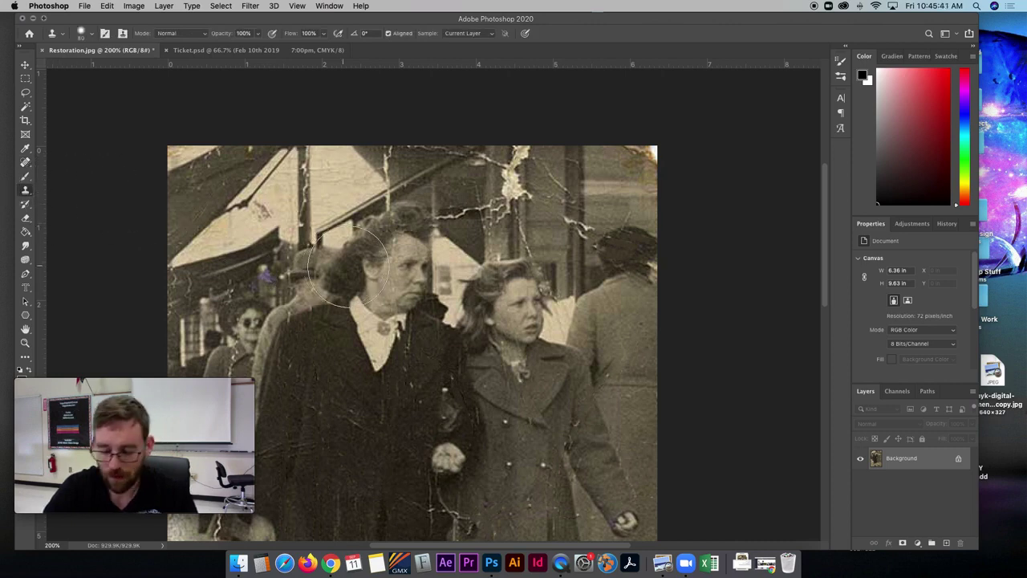
{"action": "key", "text": "bracketleft"}
{"action": "key", "text": "bracketleft"}
{"action": "key", "text": "bracketleft"}
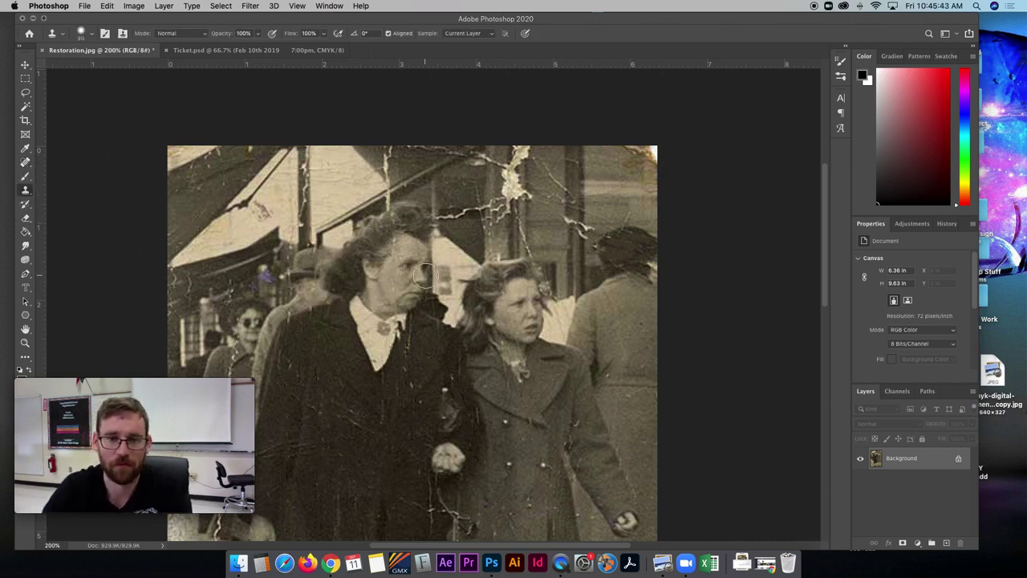
- Clone clean pavement over the cracks along the sidewalk seam beside the woman's shoe and over the diagonal crack beyond the girl's front foot
{"action": "scroll", "coordinate": [562, 298], "scroll_direction": "down", "scroll_amount": 5}
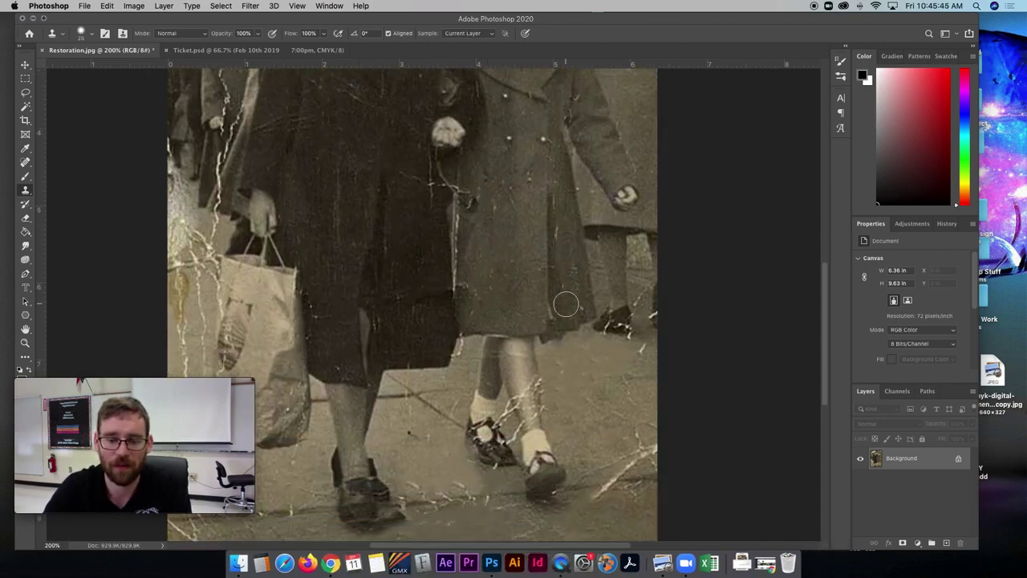
{"action": "scroll", "coordinate": [577, 332], "scroll_direction": "down", "scroll_amount": 1}
{"action": "scroll", "coordinate": [499, 425], "scroll_direction": "left", "scroll_amount": 3}
{"action": "scroll", "coordinate": [483, 423], "scroll_direction": "down", "scroll_amount": 2}
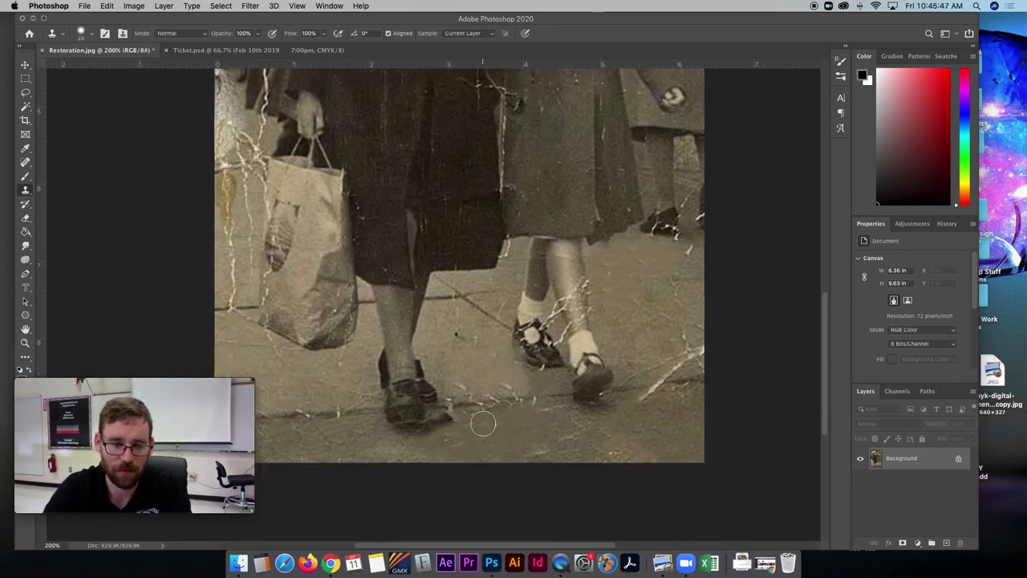
{"action": "scroll", "coordinate": [488, 423], "scroll_direction": "left", "scroll_amount": 2}
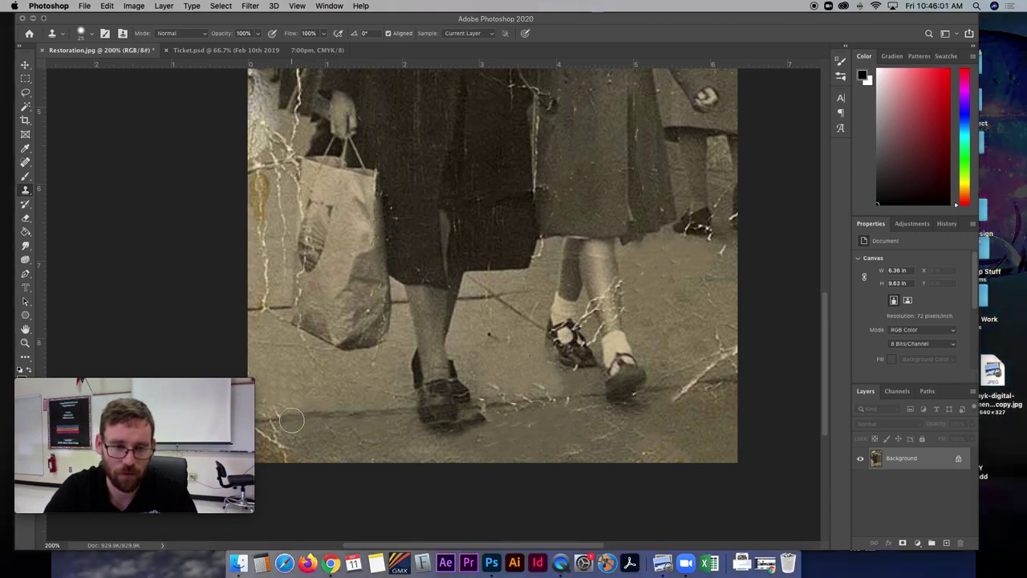
{"action": "scroll", "coordinate": [340, 417], "scroll_direction": "left", "scroll_amount": 2}
{"action": "left_click", "coordinate": [396, 423], "text": "alt"}
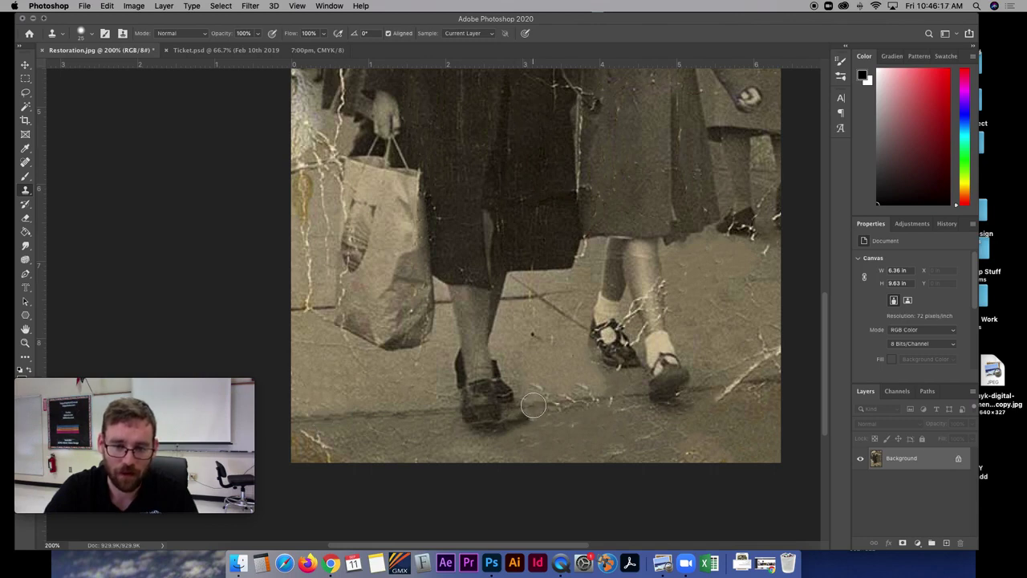
{"action": "left_click", "coordinate": [533, 405]}
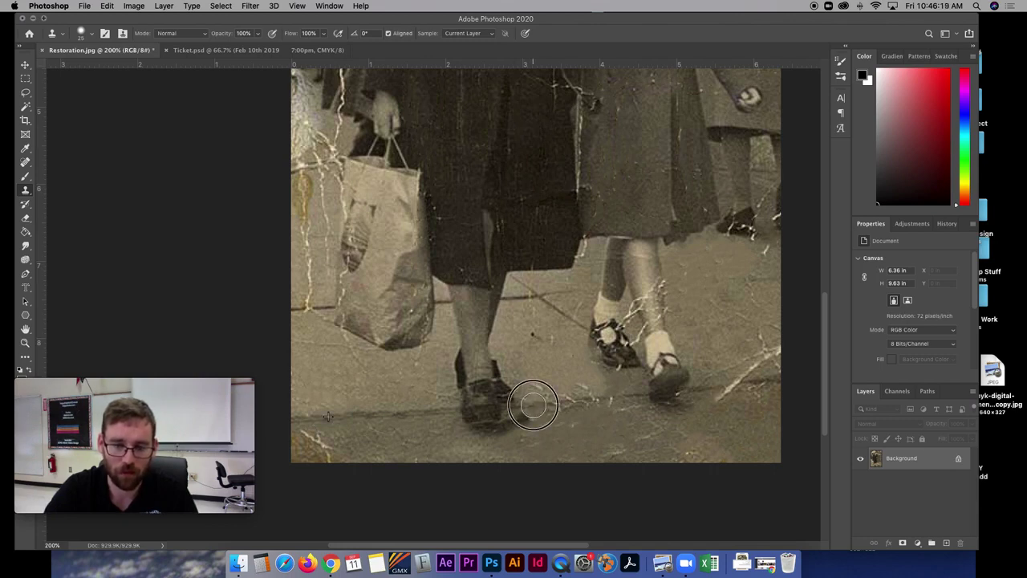
{"action": "mouse_move", "coordinate": [534, 404]}
{"action": "left_mouse_down"}
{"action": "mouse_move", "coordinate": [615, 397]}
{"action": "mouse_move", "coordinate": [601, 399]}
{"action": "left_mouse_up"}
{"action": "key", "text": "bracketleft"}
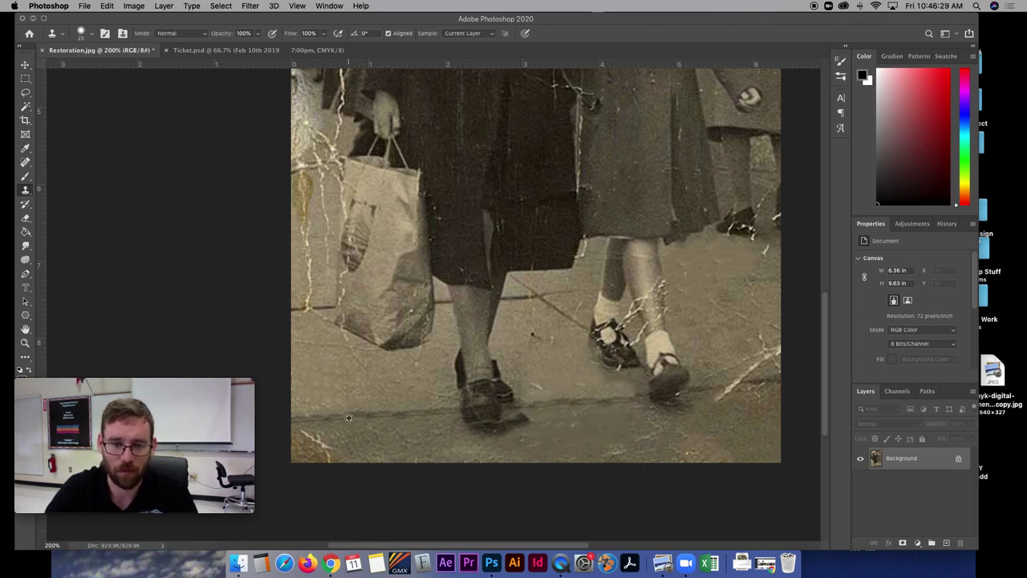
{"action": "mouse_move", "coordinate": [708, 393]}
{"action": "left_mouse_down"}
{"action": "mouse_move", "coordinate": [757, 367]}
{"action": "mouse_move", "coordinate": [780, 374]}
{"action": "mouse_move", "coordinate": [793, 401]}
{"action": "left_mouse_up"}
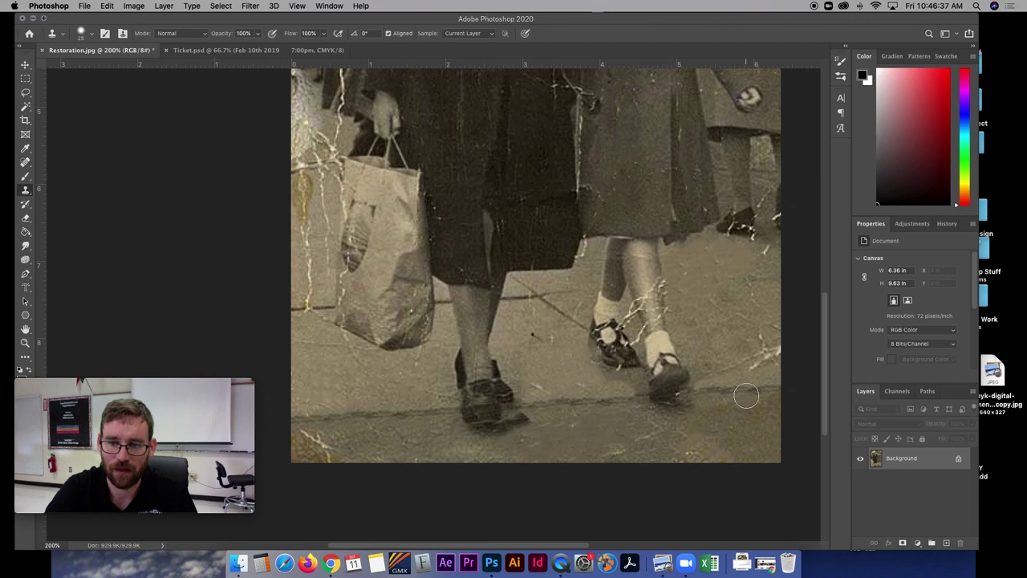
- Reduce the clone brush size to 8 and clone over the cracks crossing the inner edge of the girl's front leg
{"action": "scroll", "coordinate": [610, 325], "scroll_direction": "right", "scroll_amount": 3}
{"action": "scroll", "coordinate": [610, 324], "scroll_direction": "up", "scroll_amount": 2}
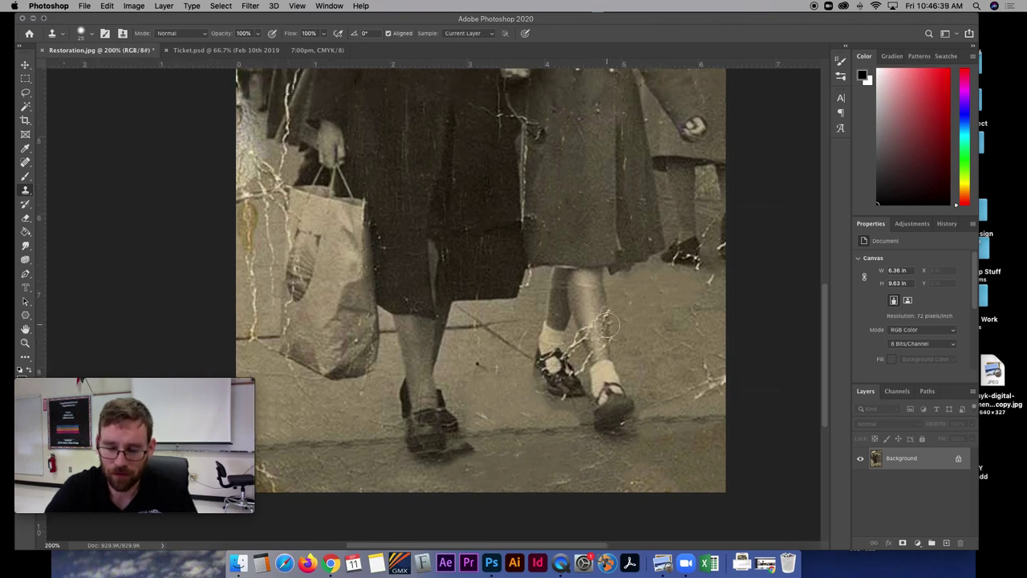
{"action": "key", "text": "super+plus"}
{"action": "key", "text": "super+plus"}
{"action": "scroll", "coordinate": [606, 328], "scroll_direction": "right", "scroll_amount": 1}
{"action": "scroll", "coordinate": [594, 327], "scroll_direction": "right", "scroll_amount": 5}
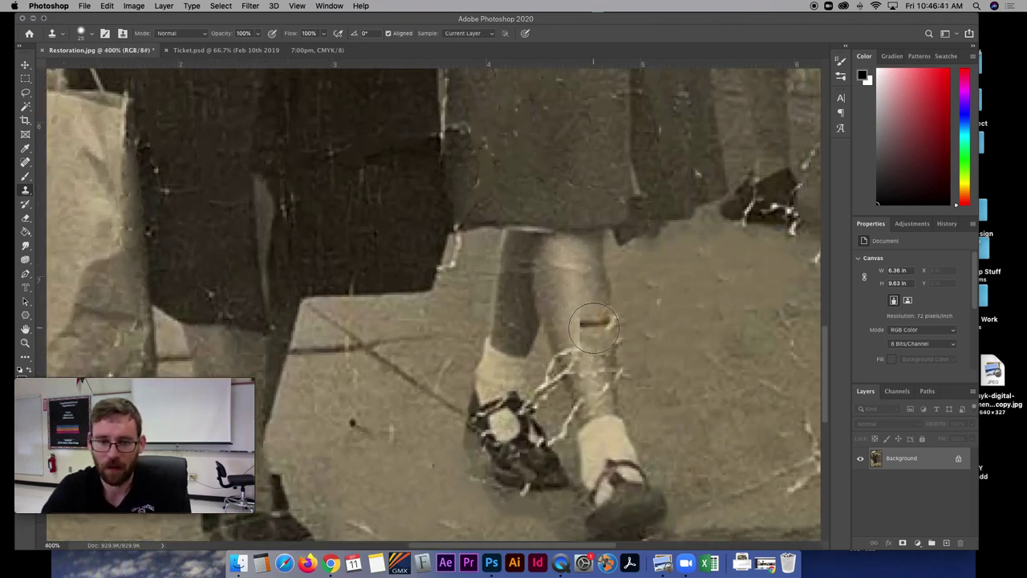
{"action": "key", "text": "super+plus"}
{"action": "key", "text": "super+plus"}
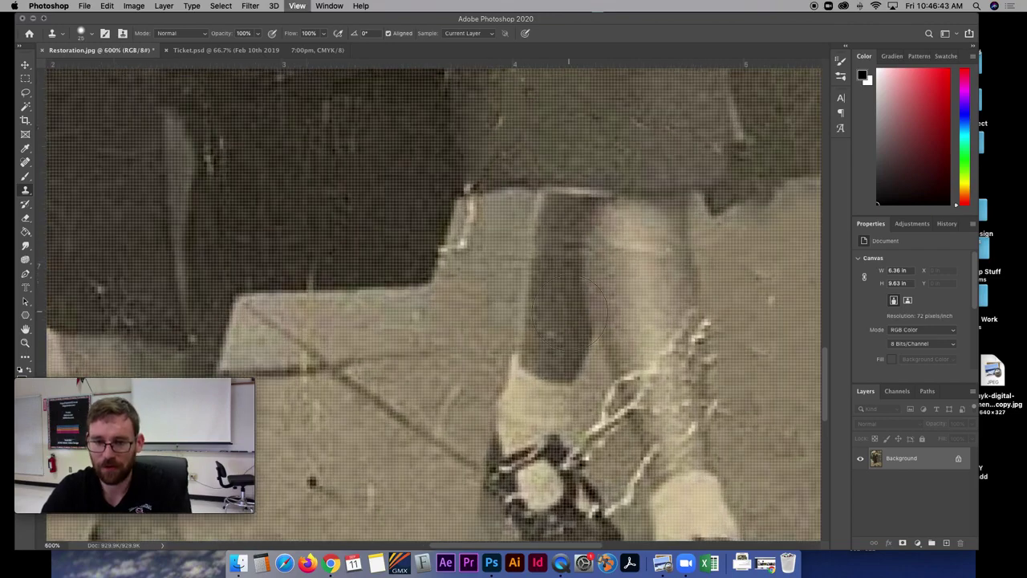
{"action": "key", "text": "super+minus"}
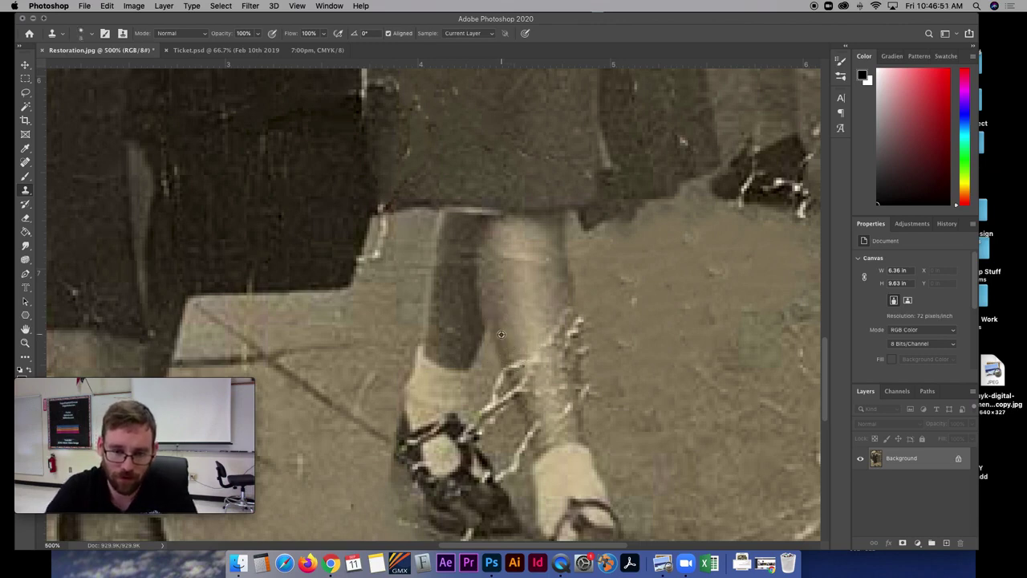
{"action": "left_click", "coordinate": [511, 369]}
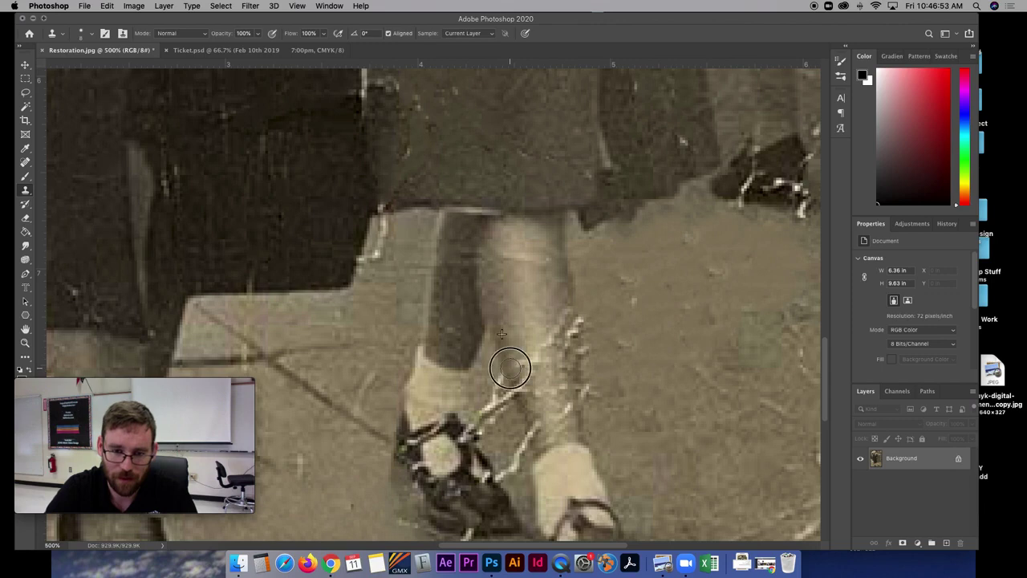
{"action": "left_click", "coordinate": [518, 375]}
{"action": "left_click", "coordinate": [520, 390]}
{"action": "key", "text": "bracketleft"}
{"action": "key", "text": "bracketleft"}
{"action": "key", "text": "bracketleft"}
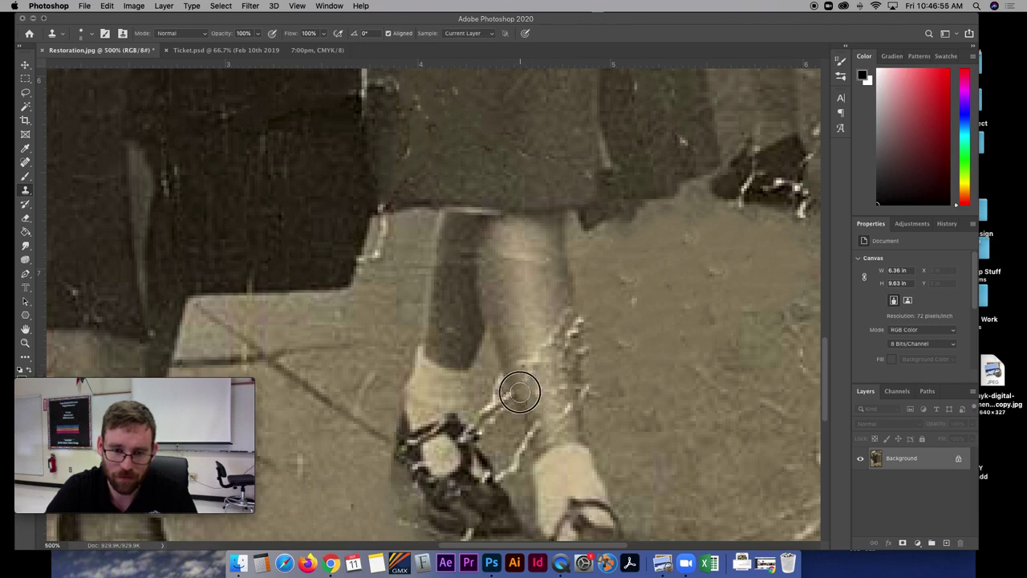
{"action": "left_click", "coordinate": [535, 430]}
{"action": "left_click", "coordinate": [533, 424]}
- Clone clean skin over the white cracks across the middle of the girl's front shin
{"action": "left_click", "coordinate": [524, 321], "text": "alt"}
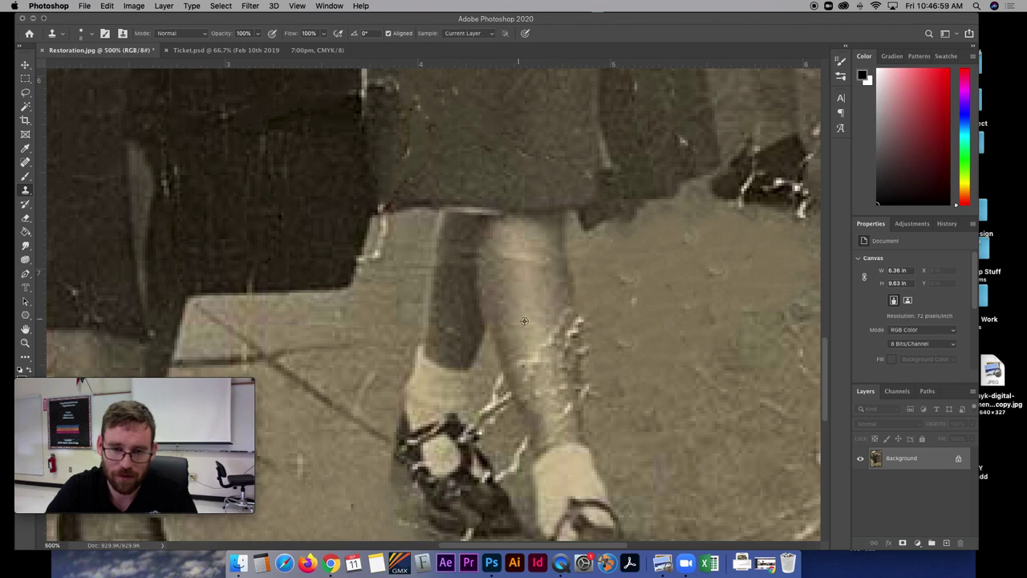
{"action": "left_click", "coordinate": [538, 348]}
{"action": "mouse_move", "coordinate": [533, 359]}
{"action": "left_mouse_down"}
{"action": "mouse_move", "coordinate": [524, 362]}
{"action": "mouse_move", "coordinate": [536, 385]}
{"action": "left_mouse_up"}
{"action": "left_click", "coordinate": [523, 350], "text": "alt"}
{"action": "left_click", "coordinate": [536, 385]}
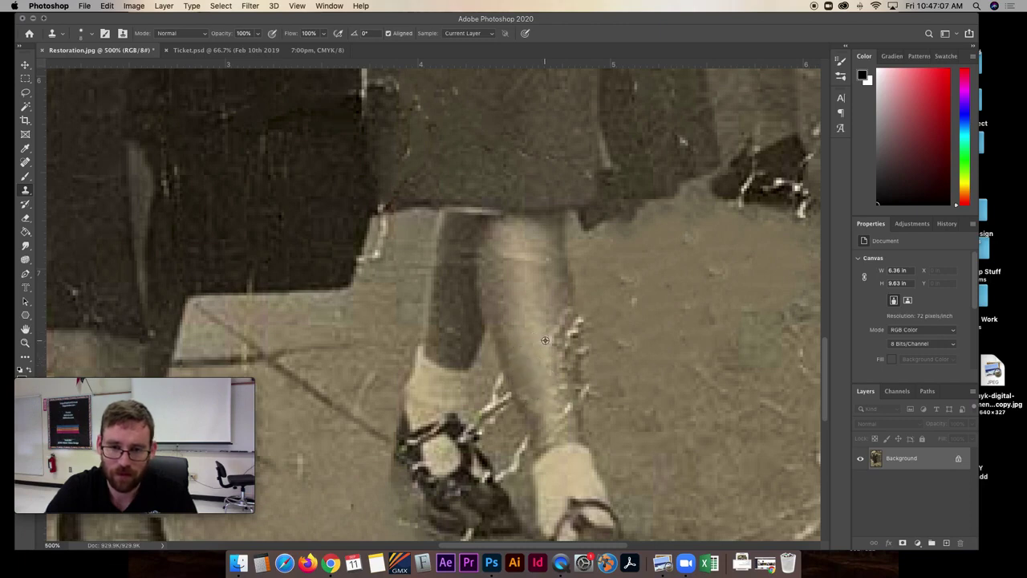
- Clone nearby skin over the cracks along the outer edge and lower part of the girl's front shin
{"action": "left_click", "coordinate": [557, 284], "text": "alt"}
{"action": "left_click_drag", "start_coordinate": [559, 318], "coordinate": [569, 335]}
{"action": "left_click", "coordinate": [564, 310], "text": "alt"}
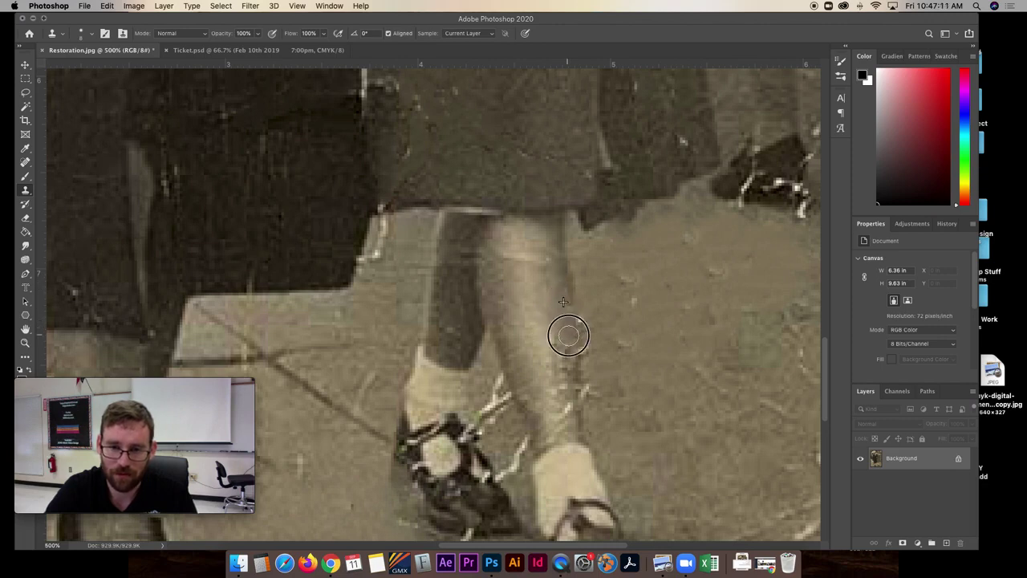
{"action": "left_click", "coordinate": [557, 344]}
{"action": "left_click", "coordinate": [563, 321], "text": "alt"}
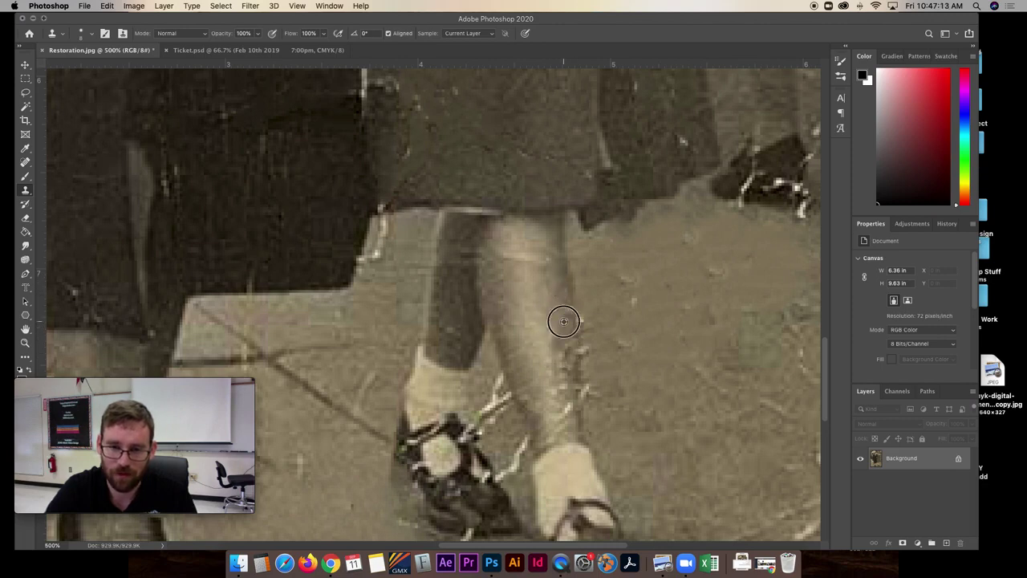
{"action": "left_click", "coordinate": [574, 352]}
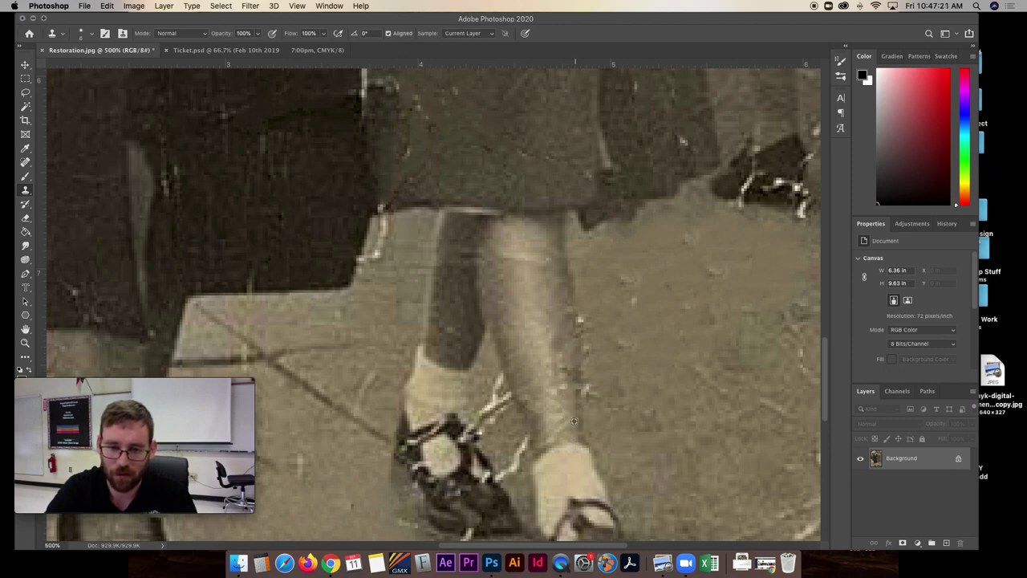
{"action": "left_click", "coordinate": [534, 355], "text": "alt"}
{"action": "left_click_drag", "start_coordinate": [545, 386], "coordinate": [552, 404]}
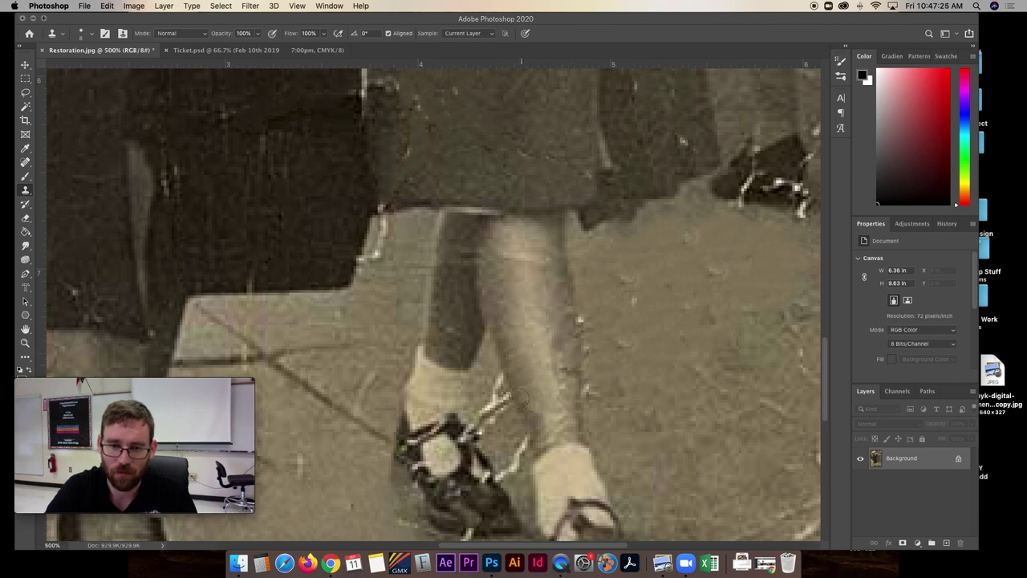
- Clone over the cracks on the pavement between the girl's legs and along the inner edge of her rear shoe
{"action": "mouse_move", "coordinate": [506, 437]}
{"action": "left_mouse_down"}
{"action": "mouse_move", "coordinate": [499, 381]}
{"action": "mouse_move", "coordinate": [510, 427]}
{"action": "mouse_move", "coordinate": [488, 425]}
{"action": "mouse_move", "coordinate": [515, 453]}
{"action": "mouse_move", "coordinate": [493, 495]}
{"action": "mouse_move", "coordinate": [479, 464]}
{"action": "mouse_move", "coordinate": [494, 450]}
{"action": "left_mouse_up"}
{"action": "left_click", "coordinate": [498, 421], "text": "alt"}
{"action": "left_click", "coordinate": [454, 428], "text": "alt"}
{"action": "left_click_drag", "start_coordinate": [461, 434], "coordinate": [463, 437]}
{"action": "left_click", "coordinate": [500, 462], "text": "alt"}
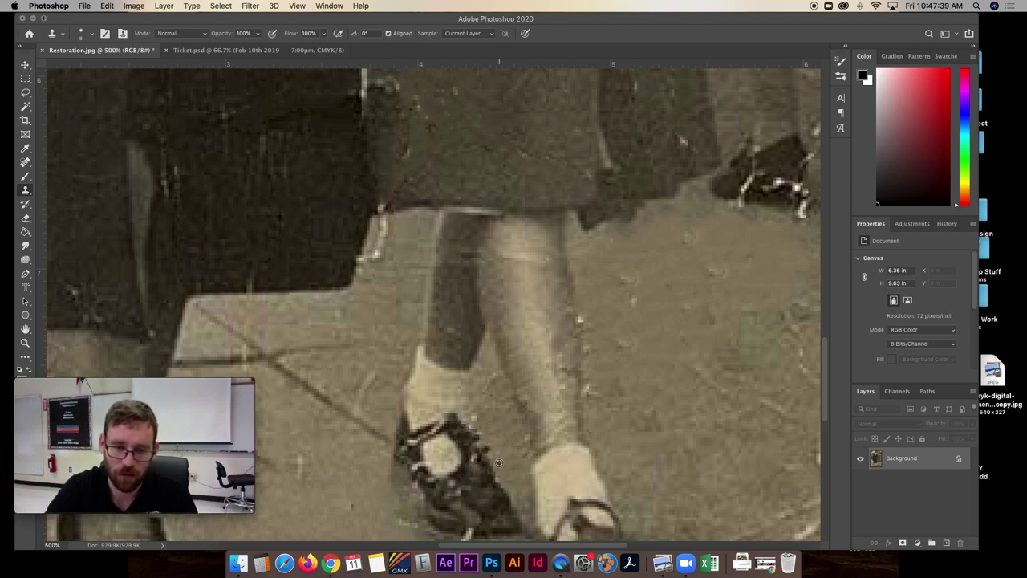
{"action": "left_click_drag", "start_coordinate": [474, 456], "coordinate": [487, 463]}
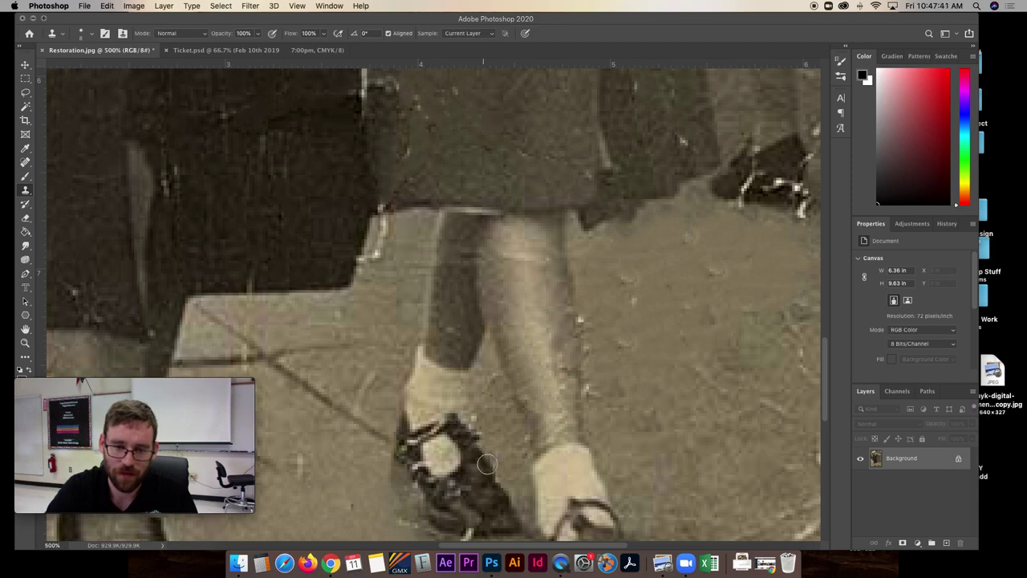
- Clone dark shoe texture over the white specks around the opening of the girl's rear shoe
{"action": "left_click", "coordinate": [429, 476], "text": "alt"}
{"action": "mouse_move", "coordinate": [424, 466]}
{"action": "left_mouse_down"}
{"action": "mouse_move", "coordinate": [406, 455]}
{"action": "mouse_move", "coordinate": [421, 467]}
{"action": "left_mouse_up"}
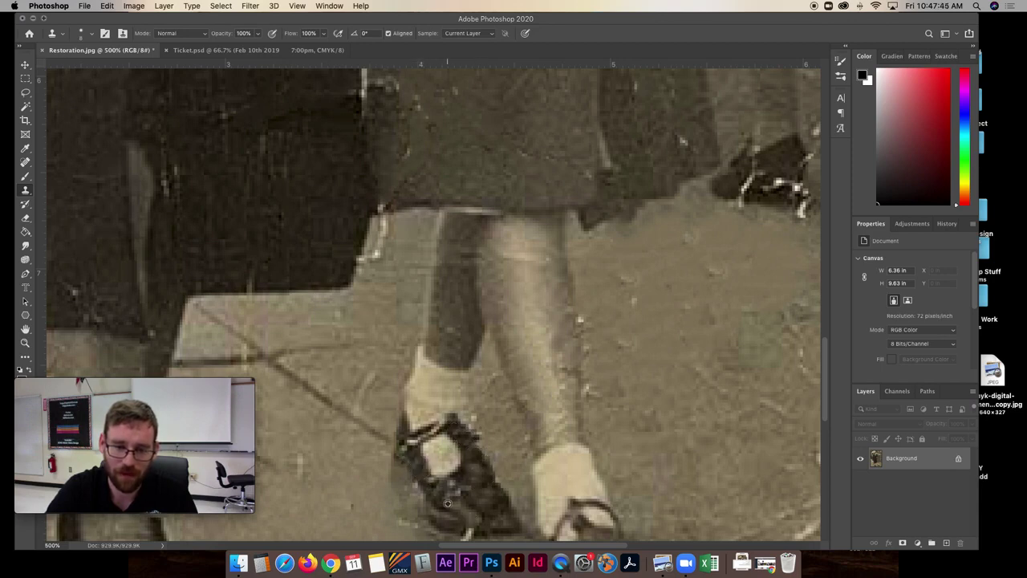
{"action": "left_click", "coordinate": [408, 447]}
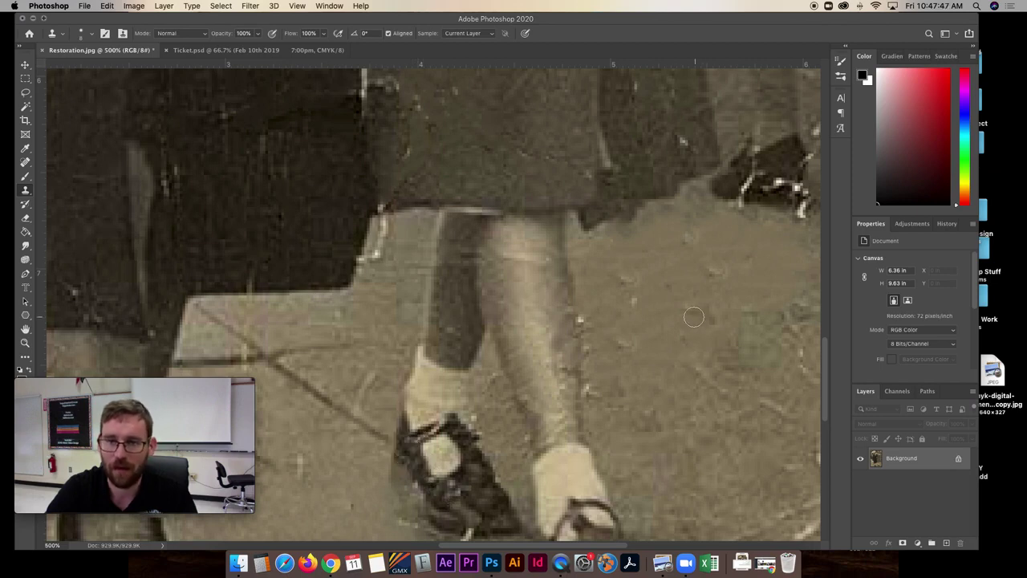
- Clone dark coat fabric over the vertical white crack on the woman's coat below the clasped hand
{"action": "scroll", "coordinate": [694, 317], "scroll_direction": "up", "scroll_amount": 5}
{"action": "scroll", "coordinate": [693, 317], "scroll_direction": "up", "scroll_amount": 10}
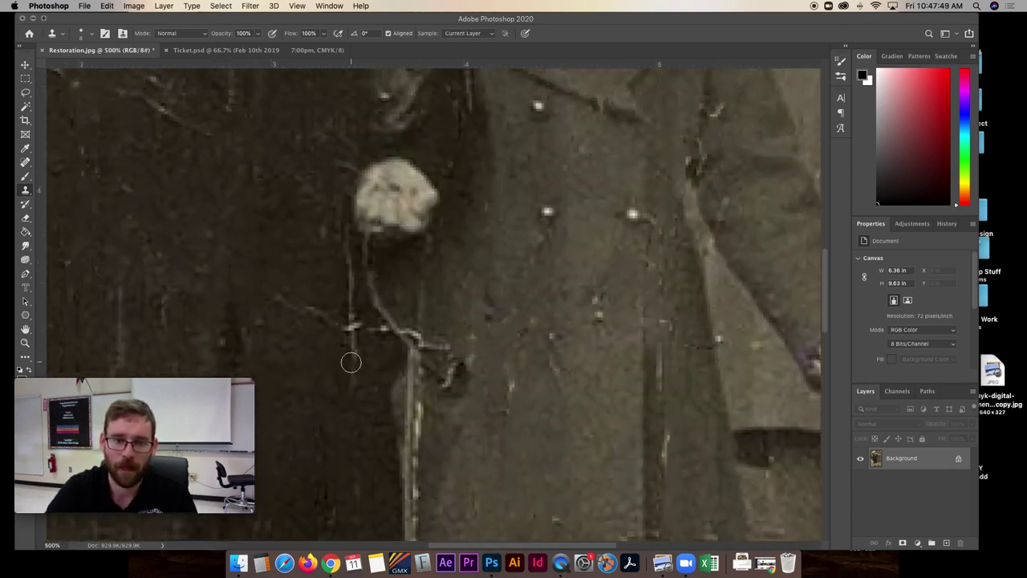
{"action": "left_click", "coordinate": [288, 425], "text": "alt"}
{"action": "left_click_drag", "start_coordinate": [354, 377], "coordinate": [351, 272]}
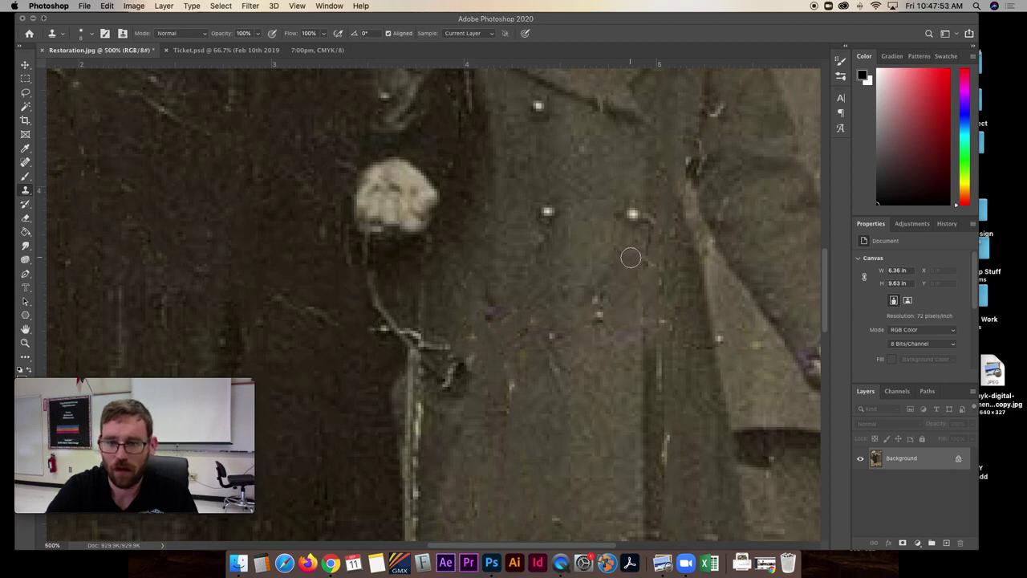
- Clone the dark vertical fold of the girl's coat upward over the damage below her coat button
{"action": "left_click", "coordinate": [647, 401], "text": "alt"}
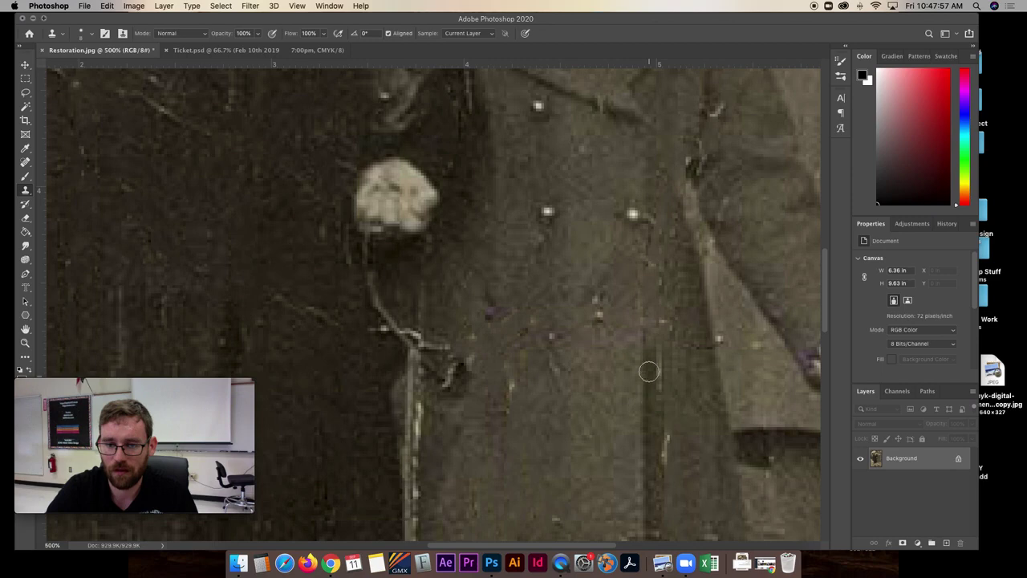
{"action": "left_click_drag", "start_coordinate": [647, 343], "coordinate": [644, 287]}
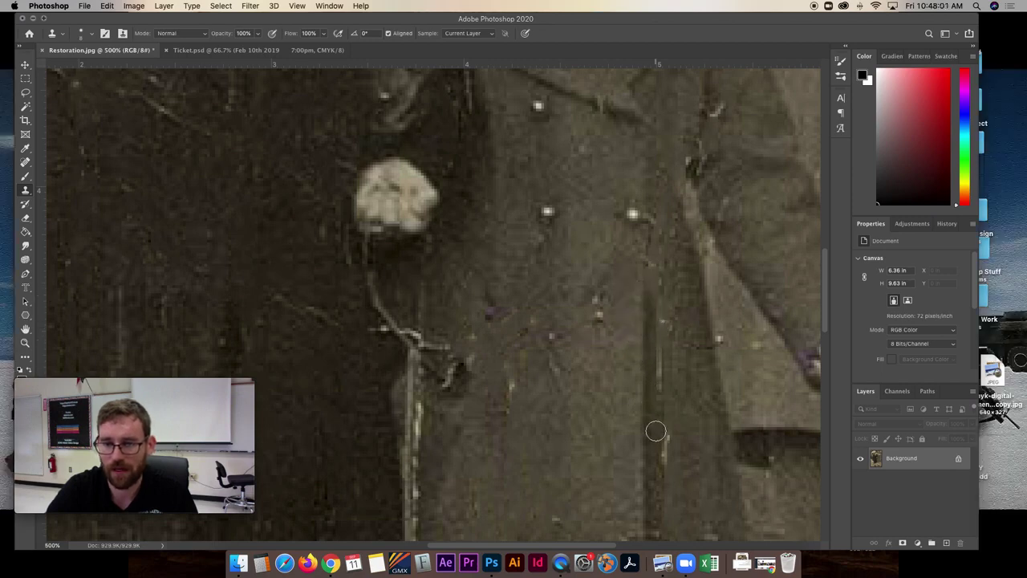
{"action": "scroll", "coordinate": [656, 430], "scroll_direction": "up", "scroll_amount": 10}
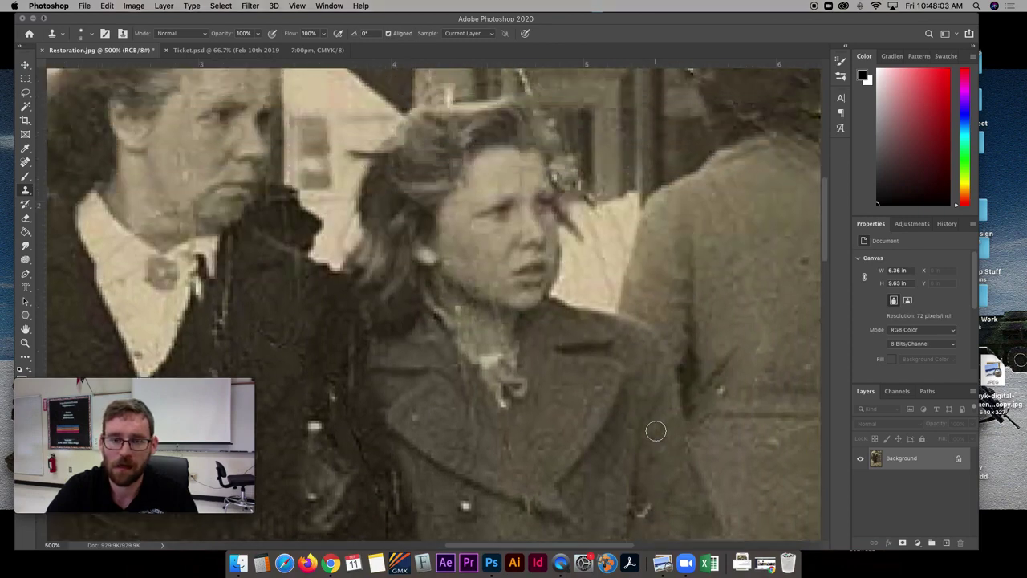
{"action": "scroll", "coordinate": [655, 430], "scroll_direction": "up", "scroll_amount": 5}
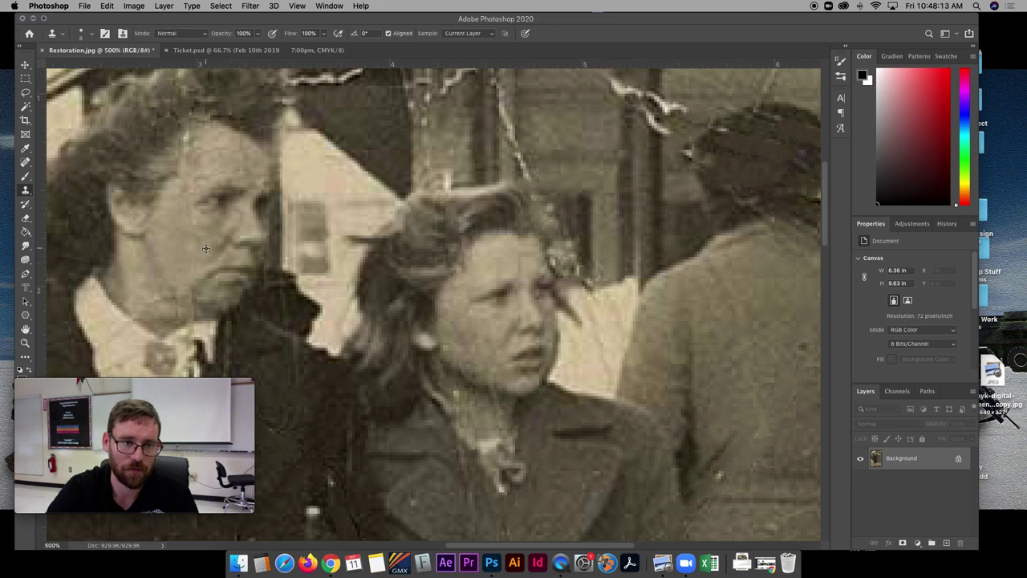
- Clone the dark vertical window post upward over the large white tear above the girl's head
{"action": "scroll", "coordinate": [207, 247], "scroll_direction": "up", "scroll_amount": 5}
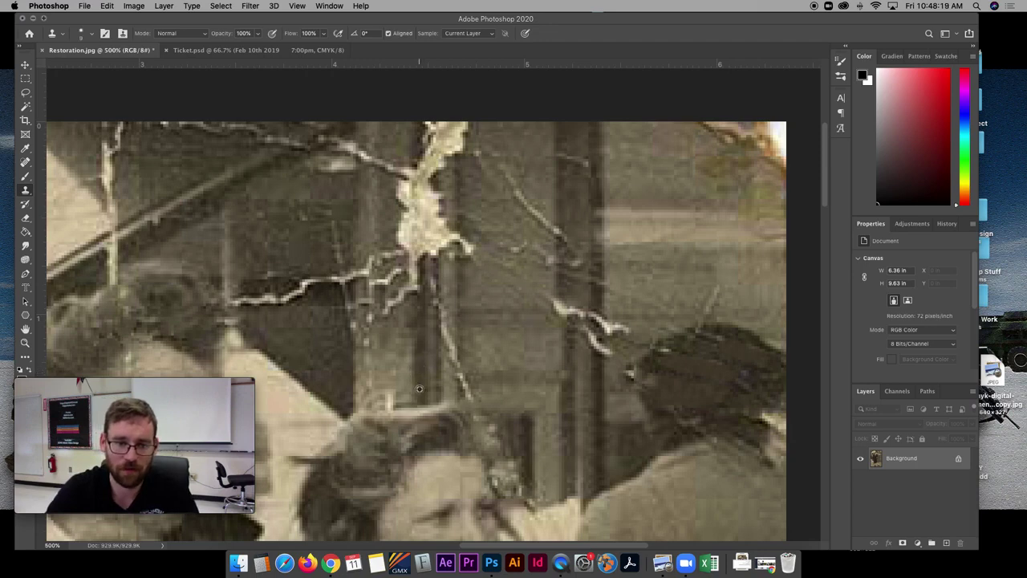
{"action": "left_click", "coordinate": [419, 291]}
{"action": "left_click_drag", "start_coordinate": [418, 268], "coordinate": [417, 233]}
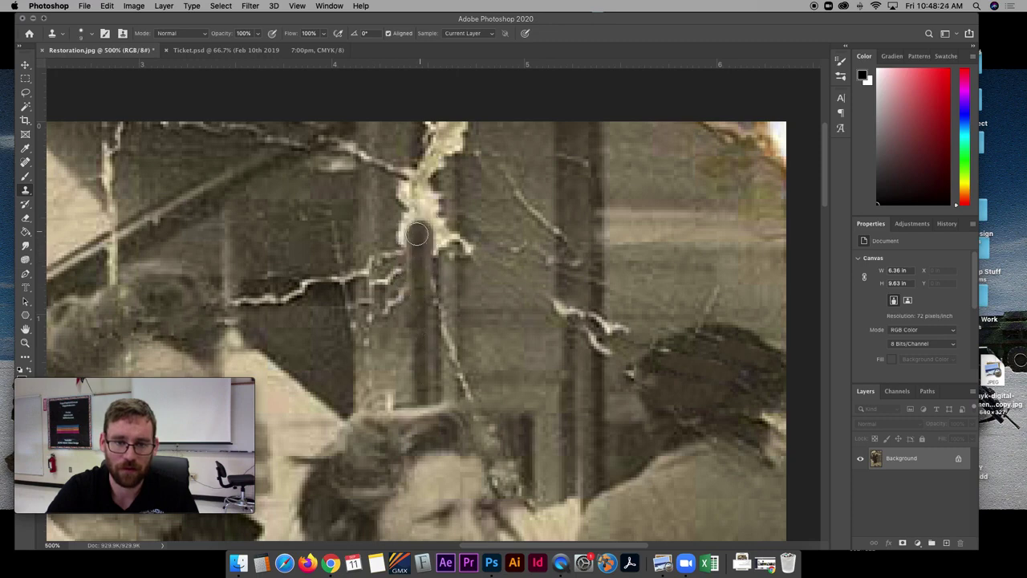
{"action": "left_click", "coordinate": [420, 349], "text": "alt"}
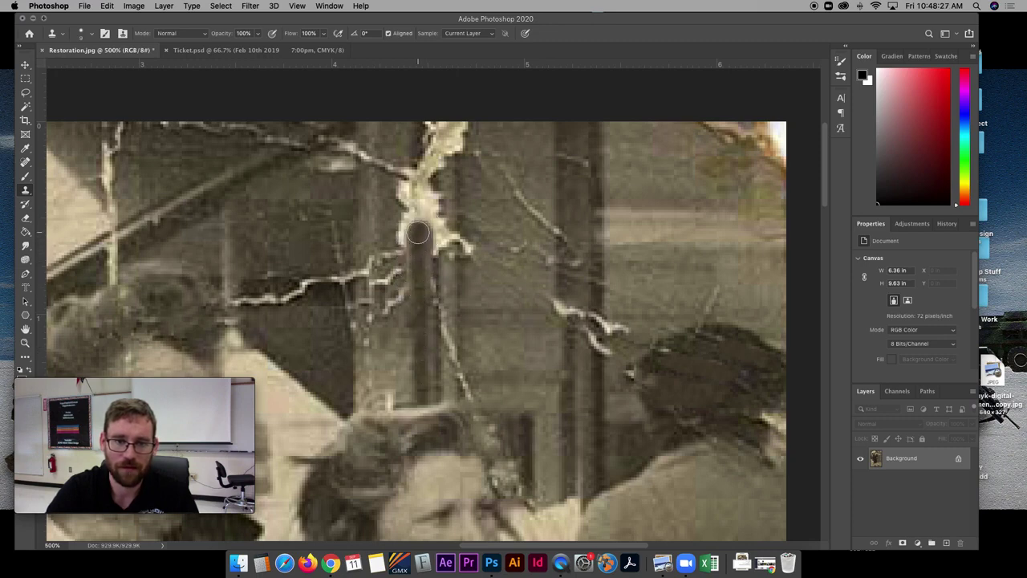
{"action": "mouse_move", "coordinate": [417, 232]}
{"action": "left_mouse_down"}
{"action": "mouse_move", "coordinate": [415, 165]}
{"action": "mouse_move", "coordinate": [415, 251]}
{"action": "left_mouse_up"}
{"action": "left_click_drag", "start_coordinate": [436, 350], "coordinate": [435, 390]}
{"action": "left_click_drag", "start_coordinate": [432, 307], "coordinate": [429, 120]}
- Clone the lighter strip beside the dark post upward over the remaining crack pieces and the white patch near the photo's upper edge
{"action": "left_click", "coordinate": [448, 389], "text": "alt"}
{"action": "left_click_drag", "start_coordinate": [450, 358], "coordinate": [449, 324]}
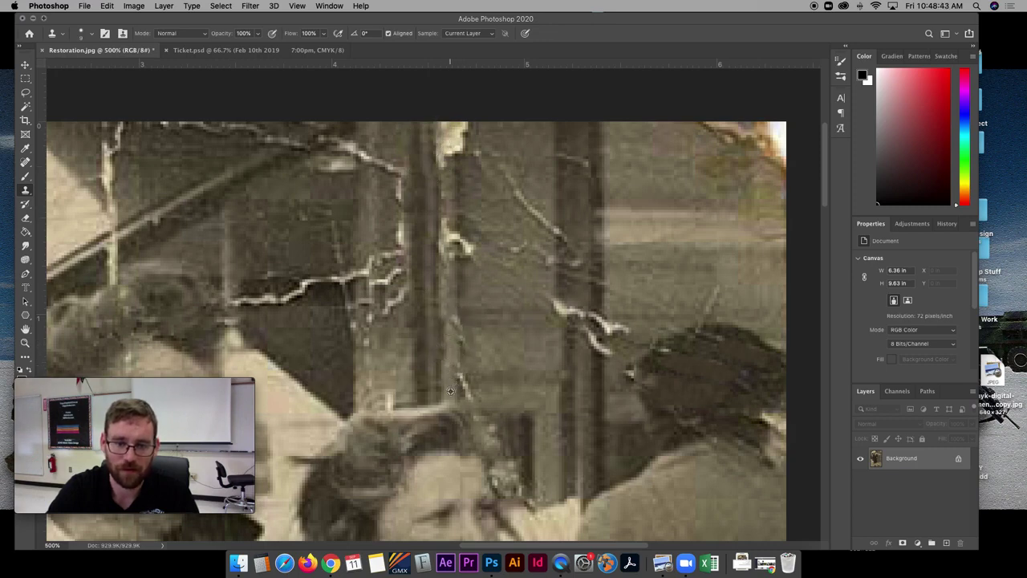
{"action": "left_click", "coordinate": [451, 317]}
{"action": "left_click", "coordinate": [448, 384], "text": "alt"}
{"action": "left_click", "coordinate": [449, 257]}
{"action": "left_click_drag", "start_coordinate": [449, 256], "coordinate": [447, 207]}
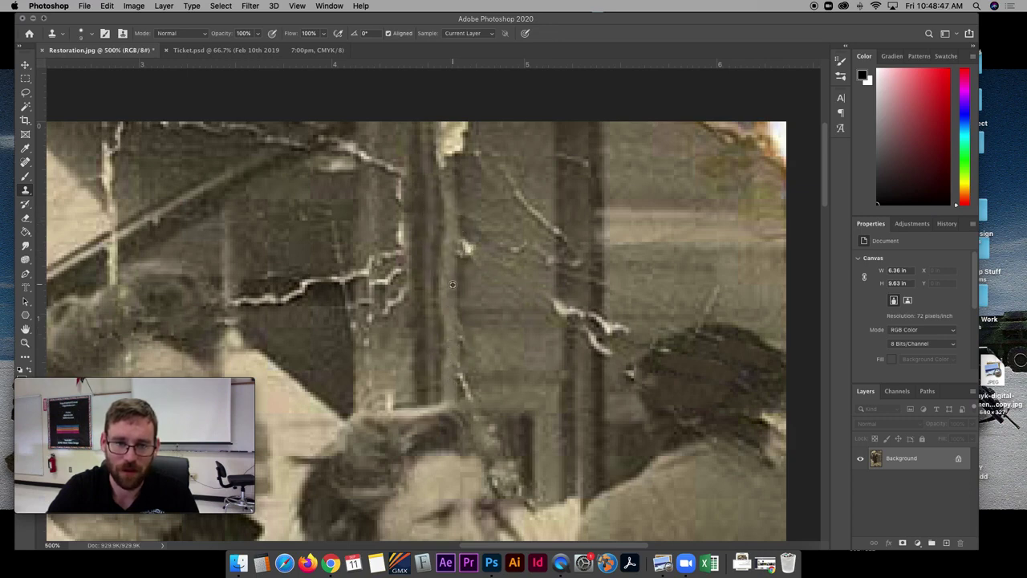
{"action": "mouse_move", "coordinate": [446, 163]}
{"action": "left_mouse_down"}
{"action": "mouse_move", "coordinate": [442, 129]}
{"action": "mouse_move", "coordinate": [443, 138]}
{"action": "mouse_move", "coordinate": [468, 115]}
{"action": "mouse_move", "coordinate": [477, 152]}
{"action": "left_mouse_up"}
- Clone clean panel texture over the diagonal crack and the small white specks between the two dark posts above the girl
{"action": "left_click", "coordinate": [516, 176], "text": "alt"}
{"action": "left_click_drag", "start_coordinate": [517, 192], "coordinate": [538, 227]}
{"action": "left_click", "coordinate": [534, 161], "text": "alt"}
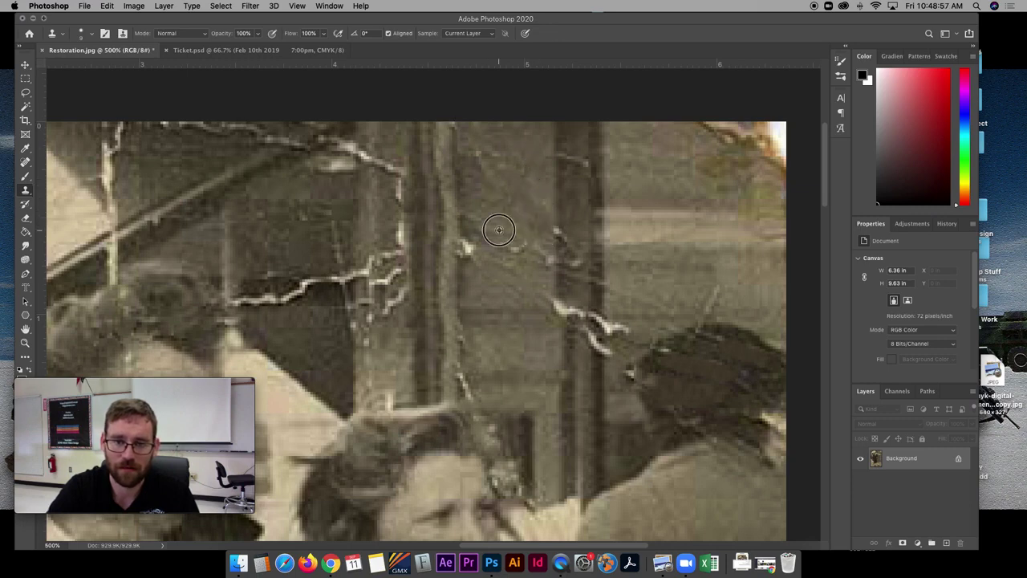
{"action": "left_click_drag", "start_coordinate": [475, 247], "coordinate": [477, 230]}
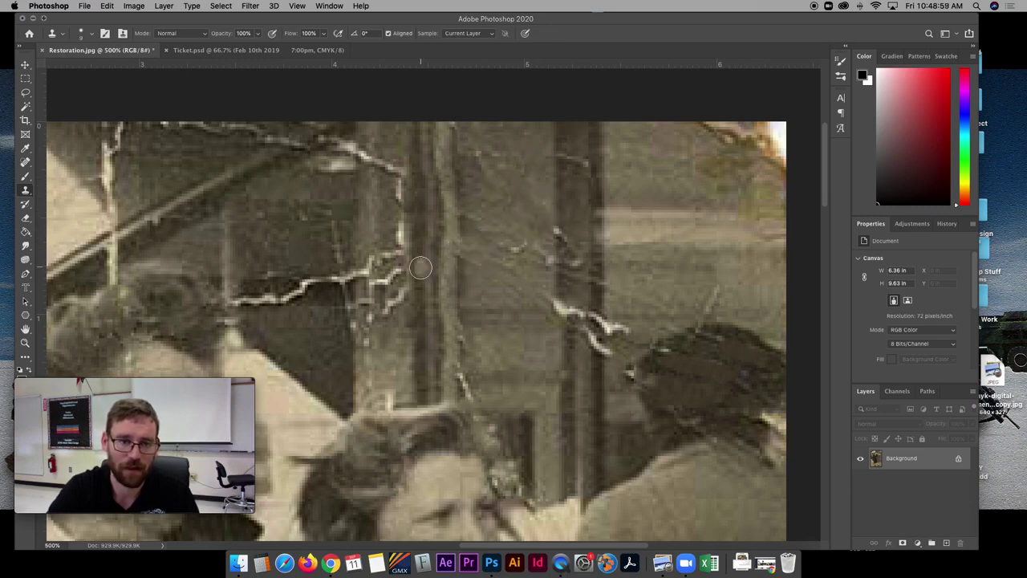
- Clone dark background texture over the horizontal white crack along the top of the dark opening between the woman and girl
{"action": "left_click", "coordinate": [313, 294], "text": "alt"}
{"action": "mouse_move", "coordinate": [306, 291]}
{"action": "left_mouse_down"}
{"action": "mouse_move", "coordinate": [271, 294]}
{"action": "mouse_move", "coordinate": [317, 294]}
{"action": "mouse_move", "coordinate": [249, 296]}
{"action": "left_mouse_up"}
{"action": "left_click", "coordinate": [319, 294], "text": "alt"}
{"action": "left_click", "coordinate": [288, 303], "text": "alt"}
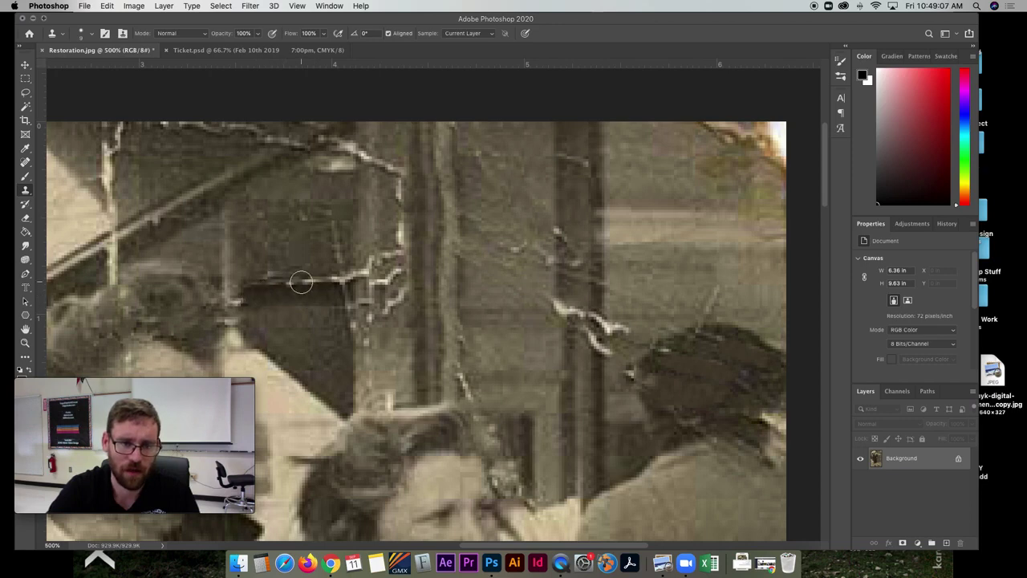
{"action": "left_click", "coordinate": [270, 281], "text": "alt"}
{"action": "left_click_drag", "start_coordinate": [328, 282], "coordinate": [344, 285]}
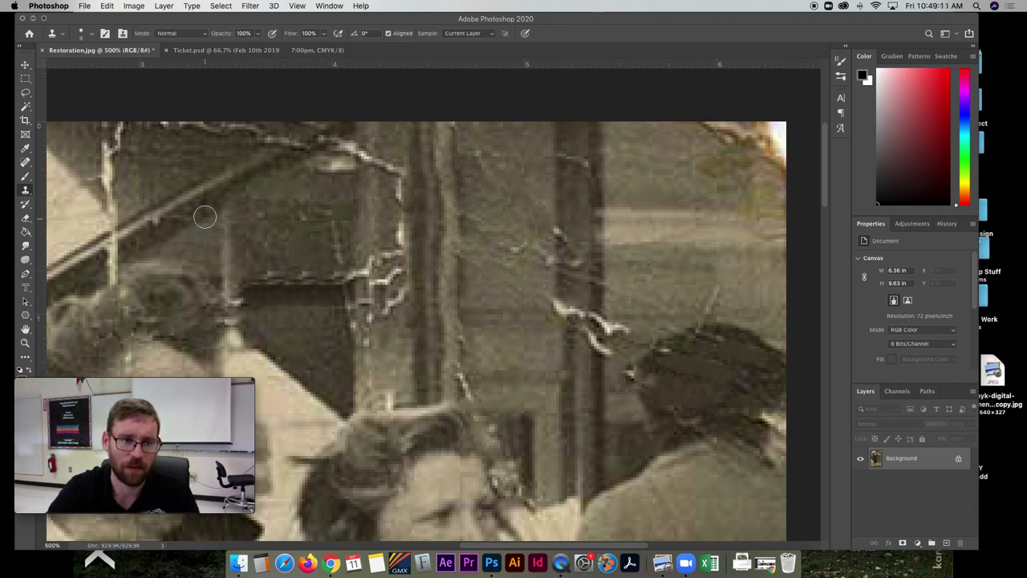
- Clone clean pillar texture over the branching white cracks on the pillar beside the dark opening
{"action": "left_click", "coordinate": [382, 351], "text": "alt"}
{"action": "left_click_drag", "start_coordinate": [381, 308], "coordinate": [373, 321]}
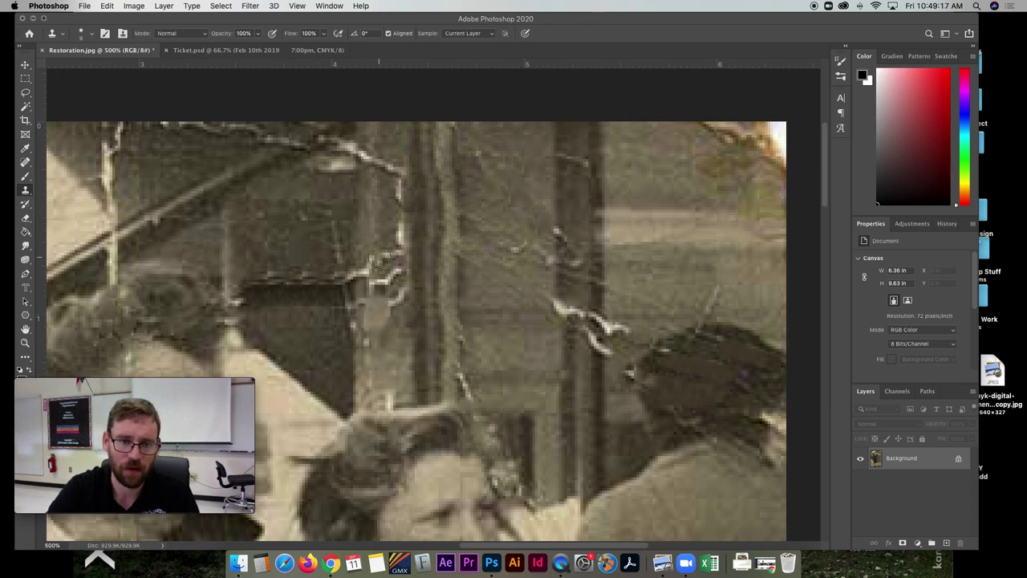
{"action": "left_click_drag", "start_coordinate": [378, 256], "coordinate": [379, 291]}
{"action": "left_click", "coordinate": [379, 224], "text": "alt"}
{"action": "mouse_move", "coordinate": [387, 245]}
{"action": "left_mouse_down"}
{"action": "mouse_move", "coordinate": [390, 298]}
{"action": "mouse_move", "coordinate": [386, 253]}
{"action": "left_mouse_up"}
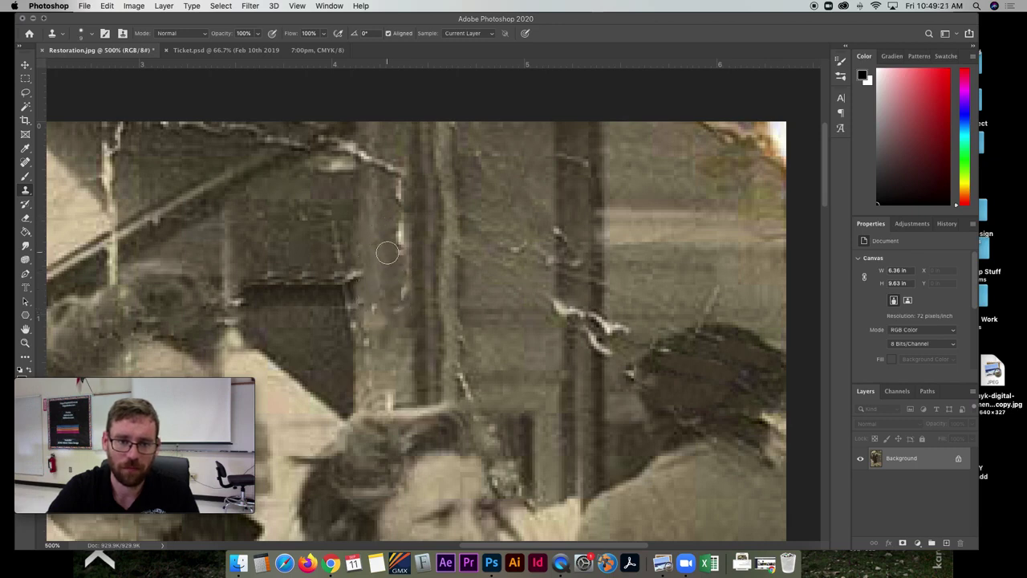
- Return the photo to 100% view and add a new layer named Color above the background
{"action": "key", "text": "super+1"}
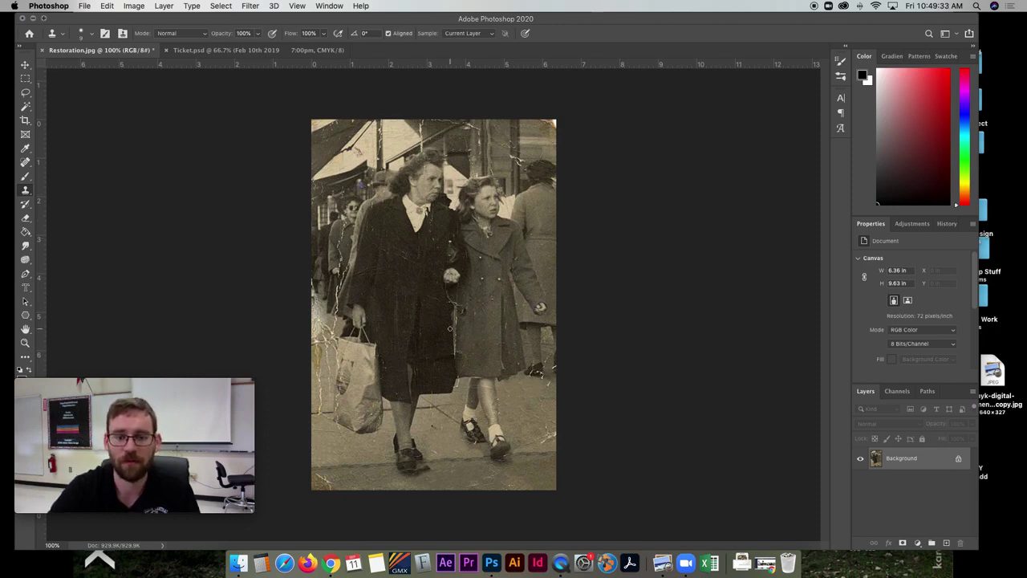
{"action": "left_click", "coordinate": [947, 543]}
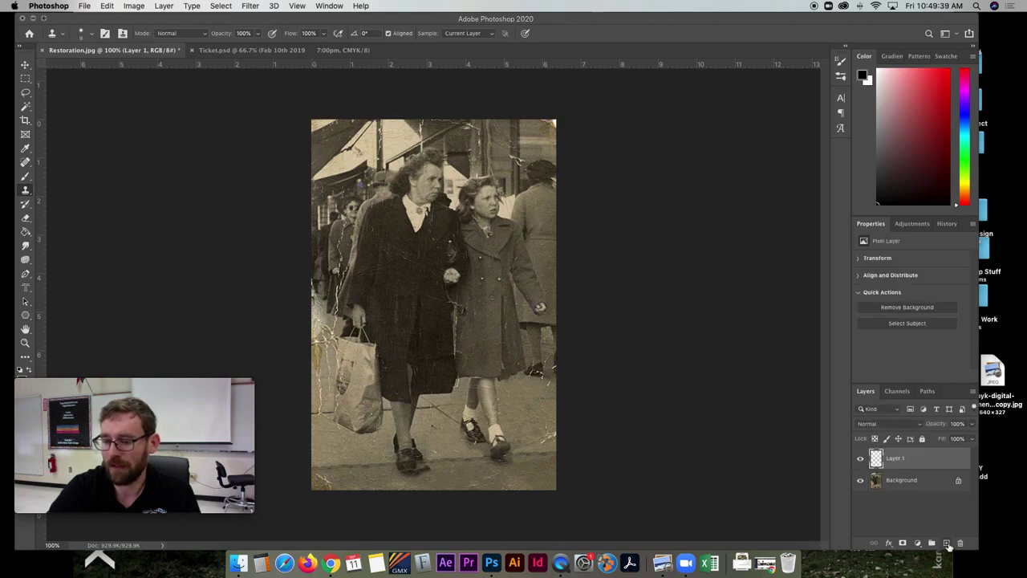
{"action": "double_click", "coordinate": [896, 458]}
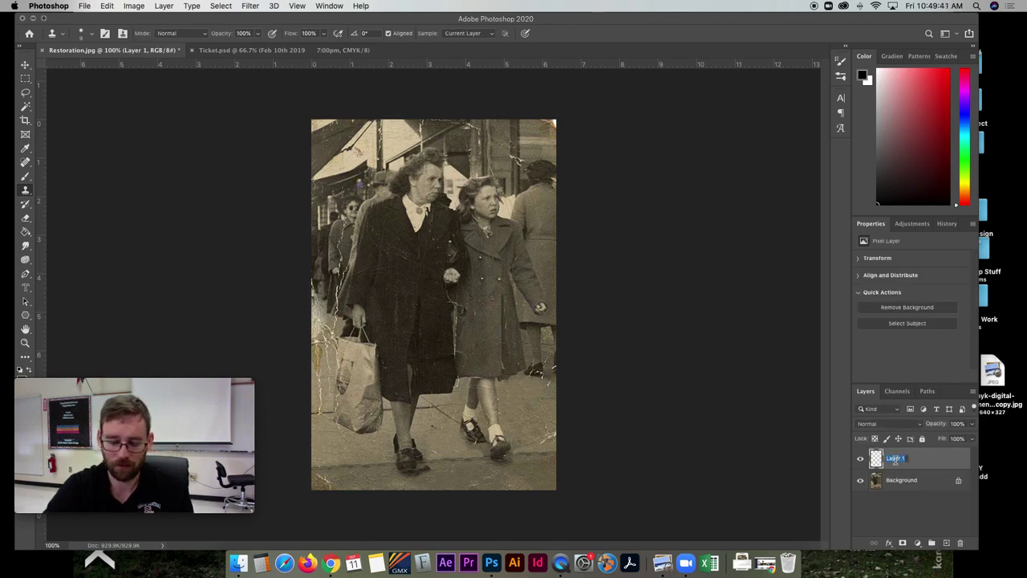
{"action": "key", "text": "Return"}
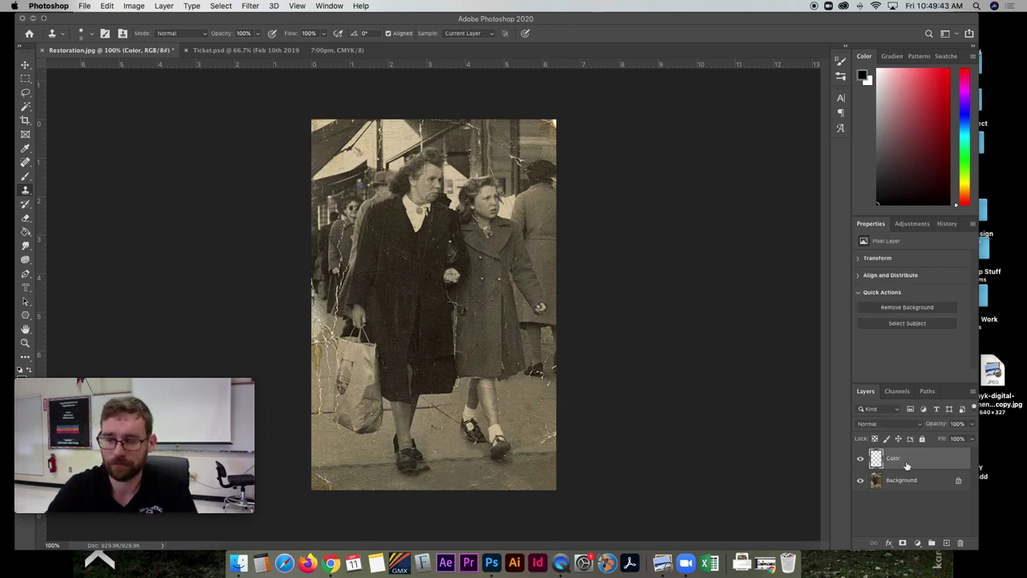
- Paint the girl's whole coat green on the Color layer with a Soft Round brush reduced to 35 px
{"action": "left_click", "coordinate": [25, 175]}
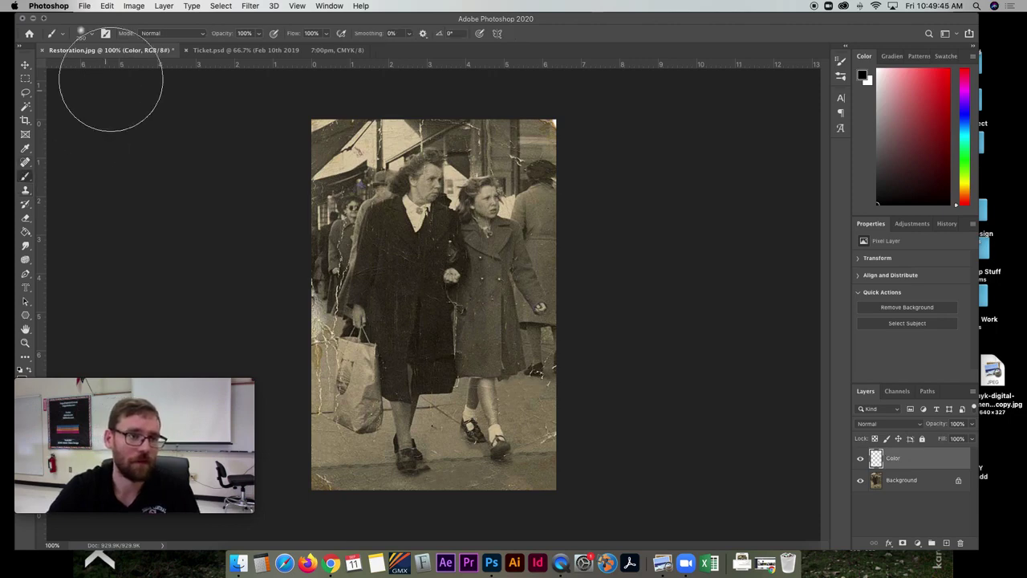
{"action": "left_click", "coordinate": [80, 33]}
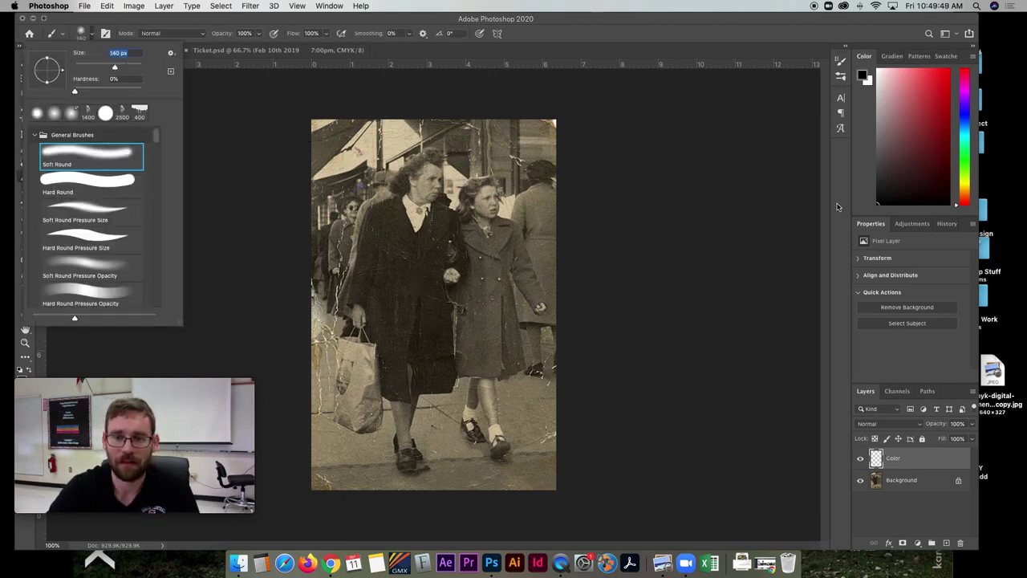
{"action": "left_click", "coordinate": [963, 159]}
{"action": "left_click_drag", "start_coordinate": [938, 90], "coordinate": [958, 65]}
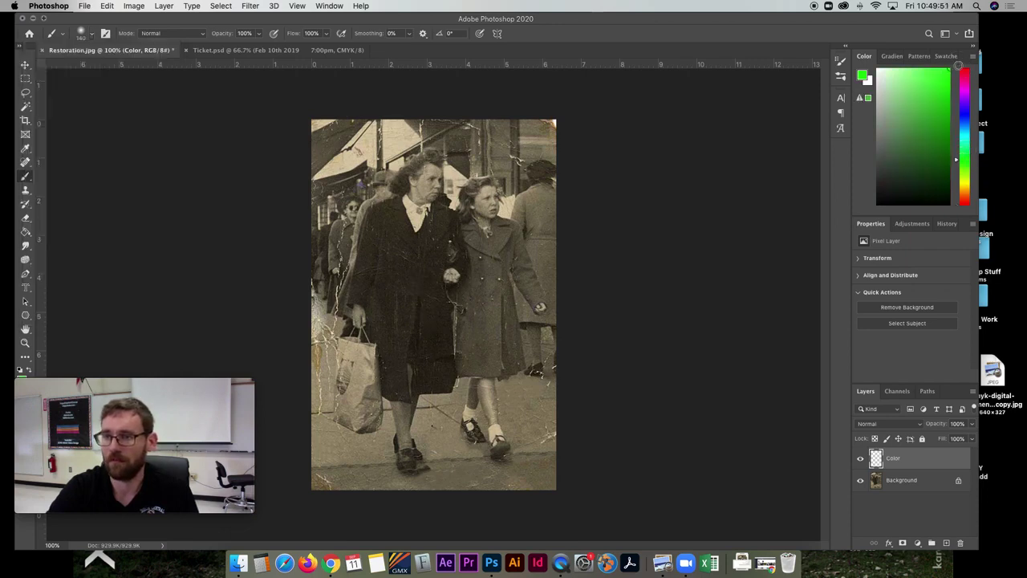
{"action": "left_click_drag", "start_coordinate": [928, 98], "coordinate": [948, 123]}
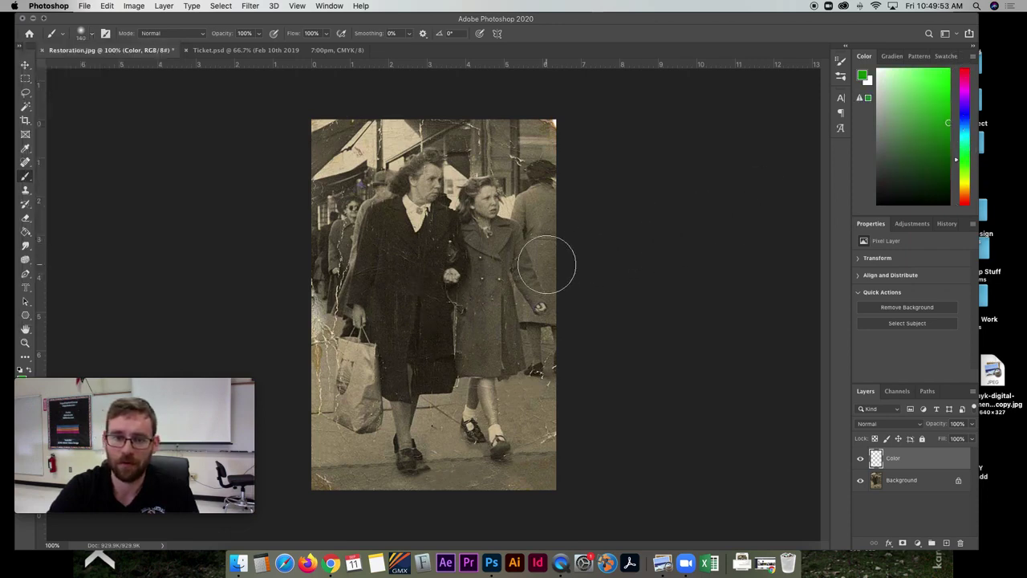
{"action": "key", "text": "bracketleft"}
{"action": "key", "text": "bracketleft"}
{"action": "key", "text": "bracketleft"}
{"action": "key", "text": "bracketleft"}
{"action": "key", "text": "bracketleft"}
{"action": "key", "text": "bracketleft"}
{"action": "mouse_move", "coordinate": [496, 221]}
{"action": "left_mouse_down"}
{"action": "mouse_move", "coordinate": [490, 270]}
{"action": "mouse_move", "coordinate": [506, 236]}
{"action": "mouse_move", "coordinate": [533, 298]}
{"action": "mouse_move", "coordinate": [508, 222]}
{"action": "mouse_move", "coordinate": [497, 254]}
{"action": "mouse_move", "coordinate": [517, 361]}
{"action": "mouse_move", "coordinate": [464, 364]}
{"action": "mouse_move", "coordinate": [461, 291]}
{"action": "mouse_move", "coordinate": [476, 284]}
{"action": "mouse_move", "coordinate": [468, 232]}
{"action": "mouse_move", "coordinate": [493, 252]}
{"action": "mouse_move", "coordinate": [480, 311]}
{"action": "mouse_move", "coordinate": [480, 247]}
{"action": "mouse_move", "coordinate": [475, 358]}
{"action": "mouse_move", "coordinate": [512, 353]}
{"action": "mouse_move", "coordinate": [496, 275]}
{"action": "mouse_move", "coordinate": [499, 353]}
{"action": "mouse_move", "coordinate": [480, 315]}
{"action": "mouse_move", "coordinate": [482, 363]}
{"action": "mouse_move", "coordinate": [500, 256]}
{"action": "mouse_move", "coordinate": [510, 363]}
{"action": "left_mouse_up"}
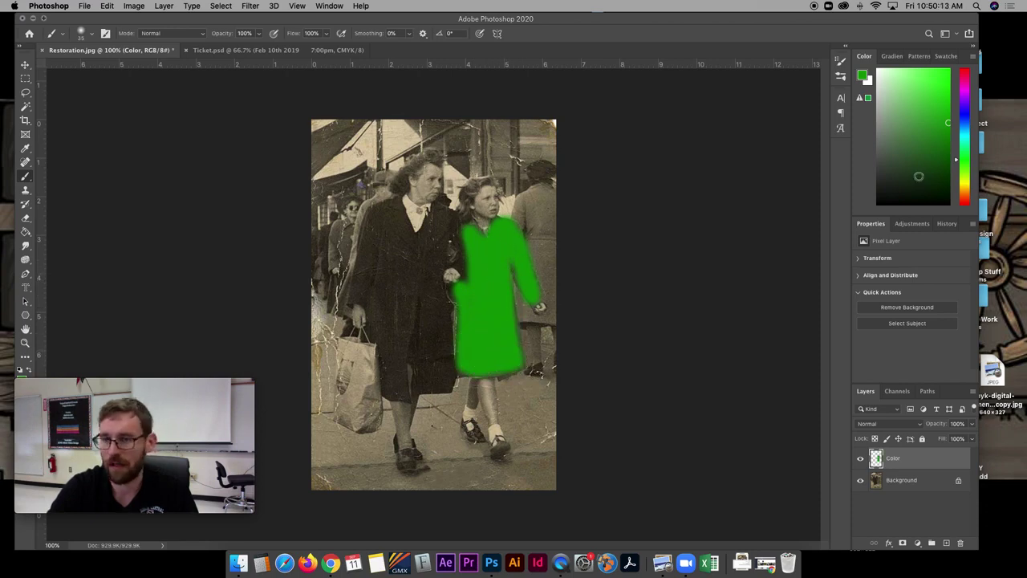
- Shade the side of the girl's coat nearest the woman with a darker green
{"action": "left_click_drag", "start_coordinate": [950, 136], "coordinate": [948, 143]}
{"action": "left_click_drag", "start_coordinate": [485, 264], "coordinate": [483, 301]}
{"action": "mouse_move", "coordinate": [474, 244]}
{"action": "left_mouse_down"}
{"action": "mouse_move", "coordinate": [476, 285]}
{"action": "mouse_move", "coordinate": [468, 230]}
{"action": "mouse_move", "coordinate": [466, 368]}
{"action": "mouse_move", "coordinate": [466, 324]}
{"action": "mouse_move", "coordinate": [474, 368]}
{"action": "mouse_move", "coordinate": [476, 337]}
{"action": "mouse_move", "coordinate": [478, 368]}
{"action": "left_mouse_up"}
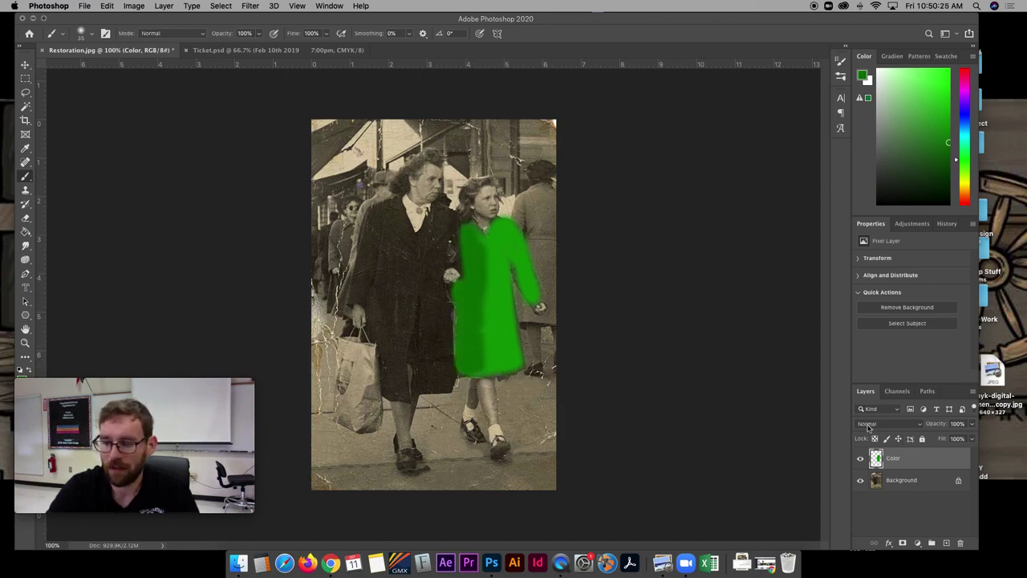
- Set the Color layer's blending mode to Darken and its opacity to 54%
{"action": "left_click", "coordinate": [872, 424]}
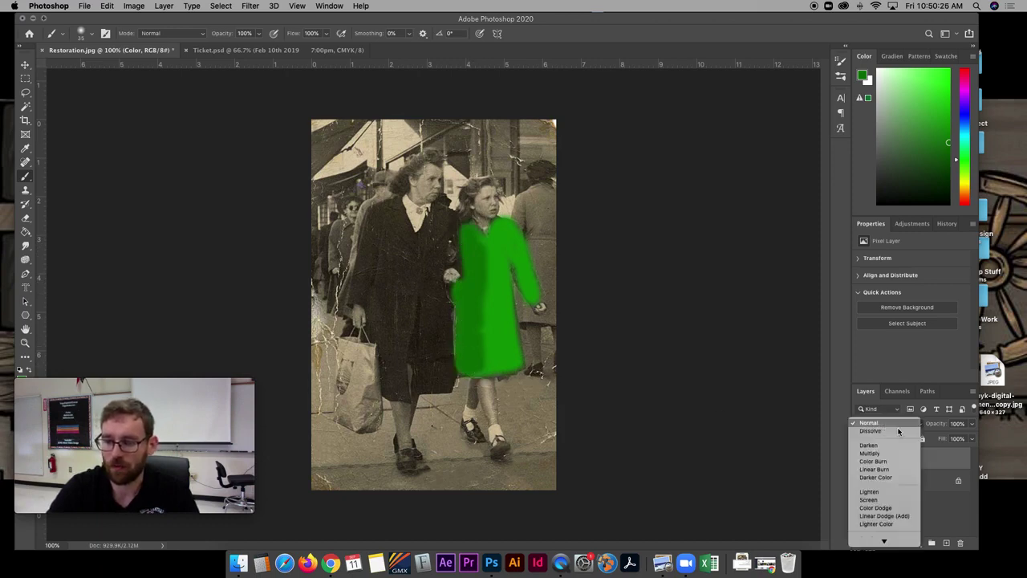
{"action": "left_click", "coordinate": [945, 454]}
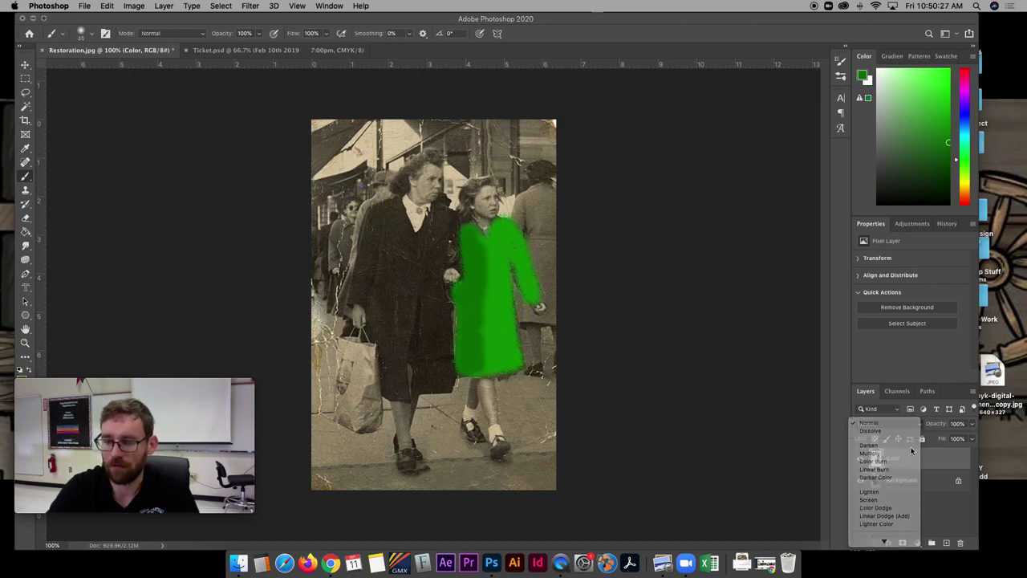
{"action": "left_click", "coordinate": [891, 427]}
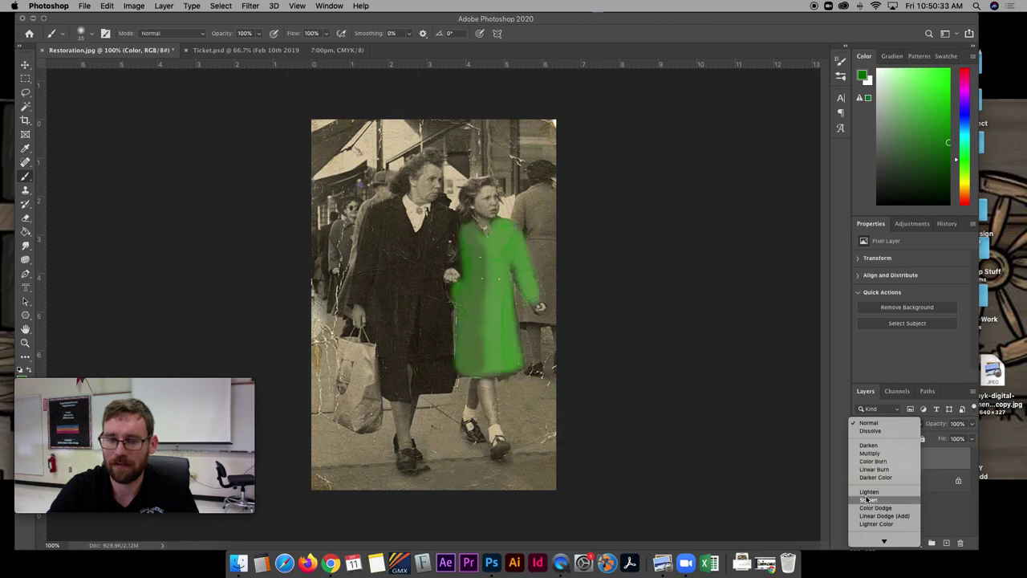
{"action": "left_click", "coordinate": [868, 446]}
{"action": "left_click_drag", "start_coordinate": [945, 431], "coordinate": [929, 426]}
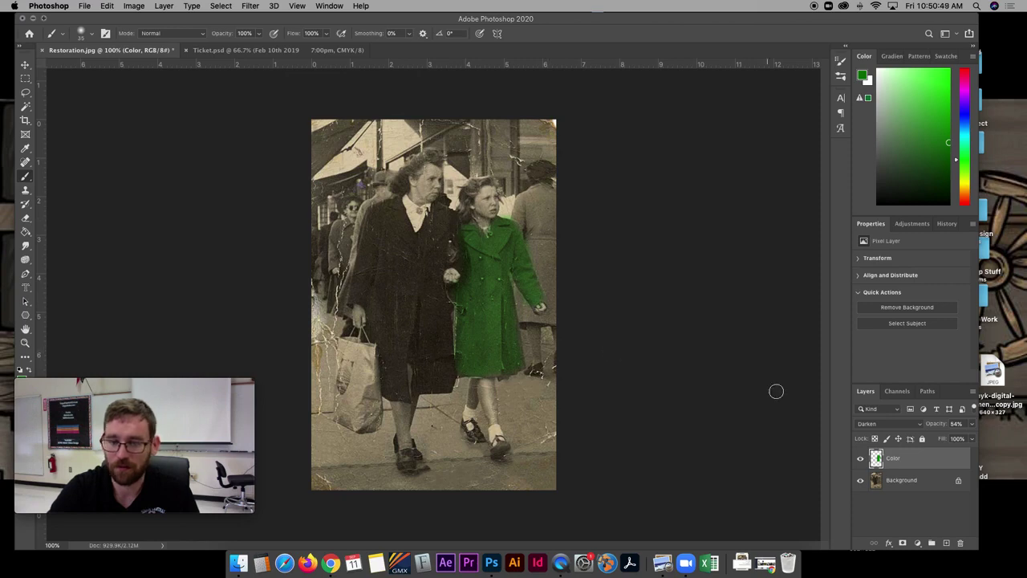
- Try painting the girl's front leg yellow on the Color layer
{"action": "left_click_drag", "start_coordinate": [959, 153], "coordinate": [923, 100]}
{"action": "mouse_move", "coordinate": [485, 388]}
{"action": "left_mouse_down"}
{"action": "mouse_move", "coordinate": [491, 419]}
{"action": "mouse_move", "coordinate": [487, 384]}
{"action": "left_mouse_up"}
{"action": "left_click_drag", "start_coordinate": [933, 102], "coordinate": [942, 99]}
{"action": "left_click_drag", "start_coordinate": [487, 402], "coordinate": [491, 426]}
- Choose a muted orange-tan skin colour and repaint the girl's front leg with it on the Color layer
{"action": "left_click", "coordinate": [926, 79]}
{"action": "left_click_drag", "start_coordinate": [926, 79], "coordinate": [919, 75]}
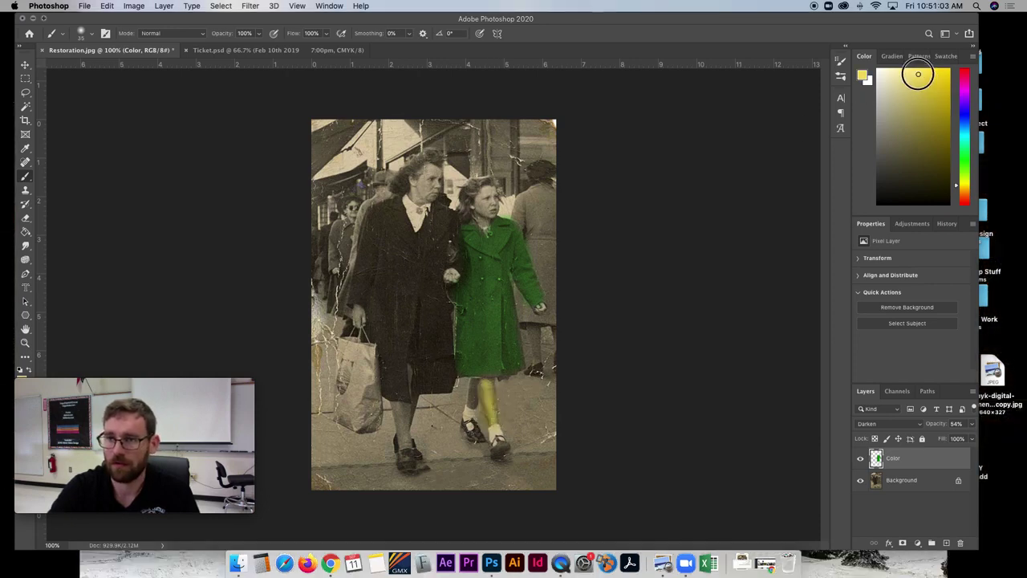
{"action": "left_click_drag", "start_coordinate": [966, 189], "coordinate": [966, 190]}
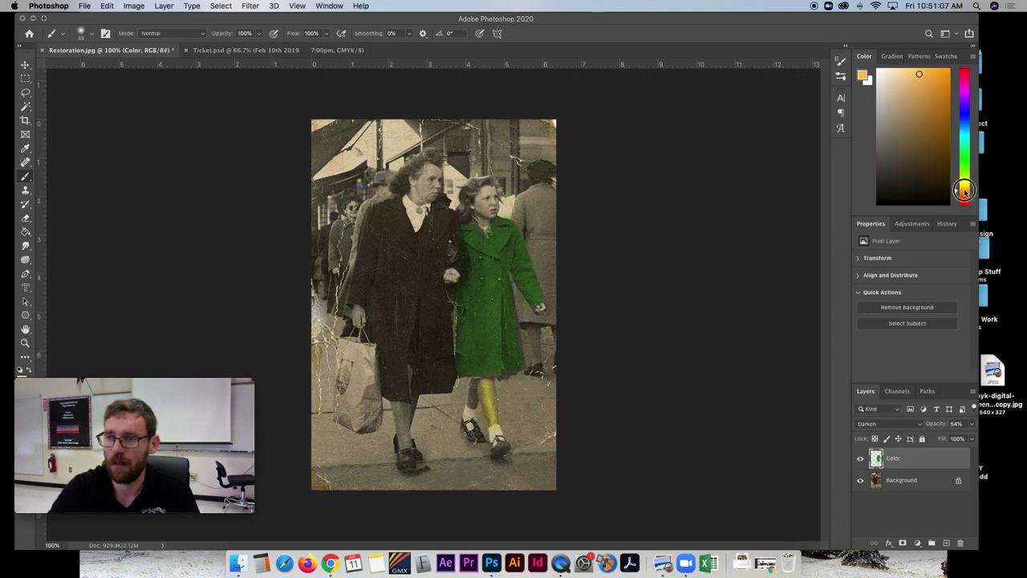
{"action": "left_click_drag", "start_coordinate": [918, 75], "coordinate": [918, 96]}
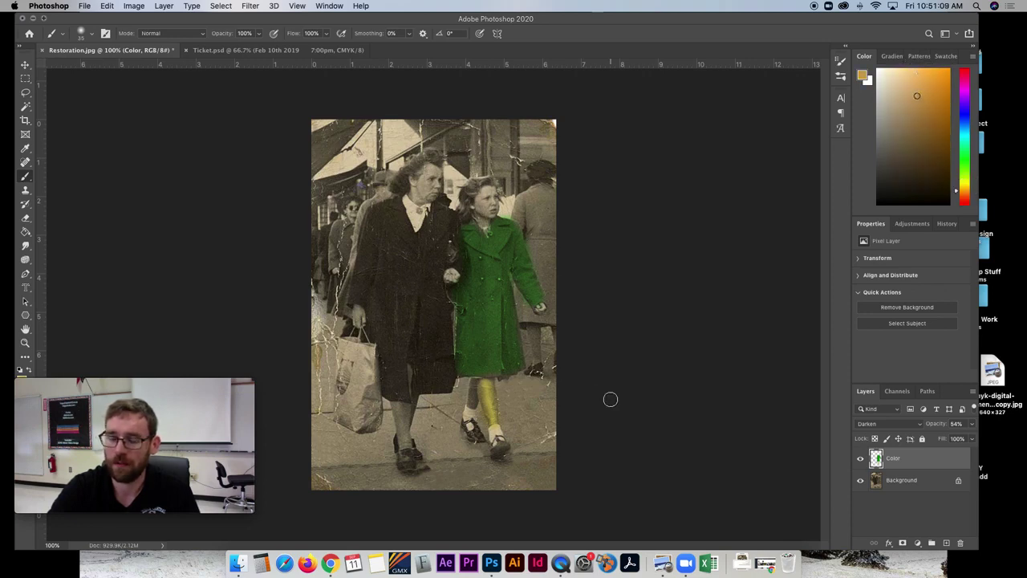
{"action": "mouse_move", "coordinate": [488, 388]}
{"action": "left_mouse_down"}
{"action": "mouse_move", "coordinate": [496, 420]}
{"action": "mouse_move", "coordinate": [489, 381]}
{"action": "mouse_move", "coordinate": [473, 405]}
{"action": "mouse_move", "coordinate": [488, 377]}
{"action": "left_mouse_up"}
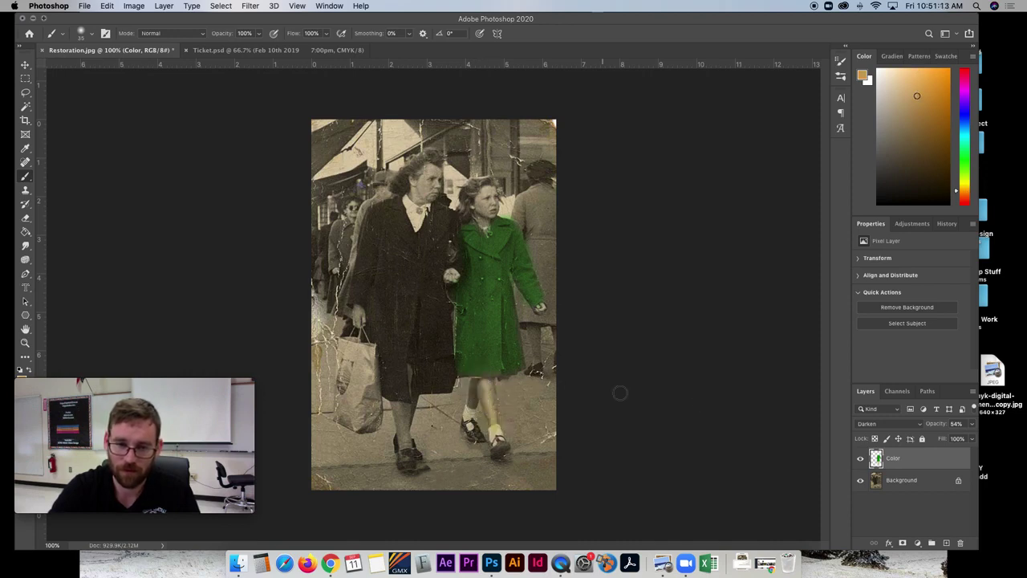
- Add a new layer, paint the girl's front leg tan on it, and set the layer's opacity to 46%
{"action": "left_click", "coordinate": [947, 544]}
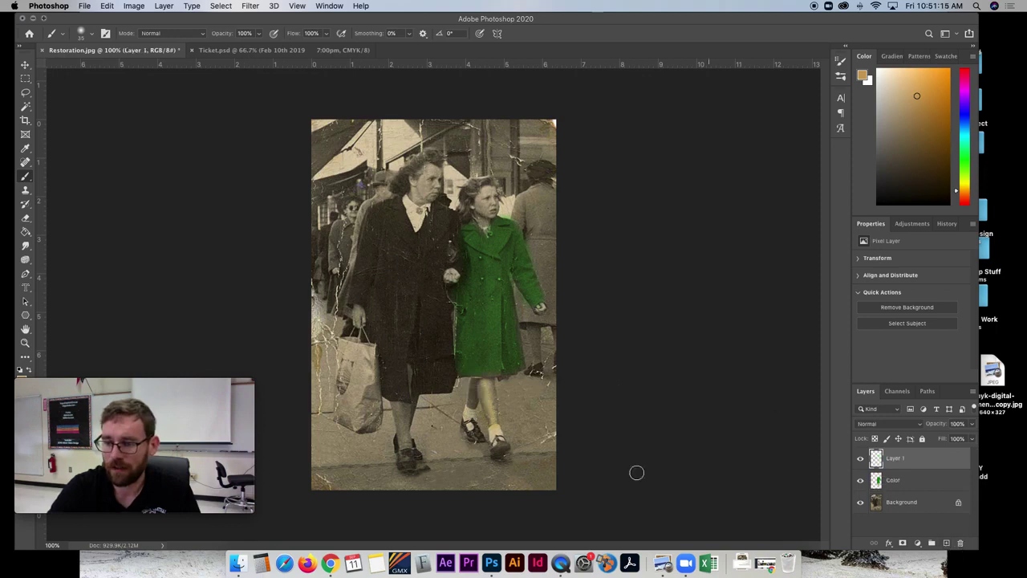
{"action": "mouse_move", "coordinate": [487, 386]}
{"action": "left_mouse_down"}
{"action": "mouse_move", "coordinate": [491, 418]}
{"action": "mouse_move", "coordinate": [486, 379]}
{"action": "left_mouse_up"}
{"action": "mouse_move", "coordinate": [949, 425]}
{"action": "left_mouse_down"}
{"action": "mouse_move", "coordinate": [925, 428]}
{"action": "mouse_move", "coordinate": [935, 426]}
{"action": "left_mouse_up"}
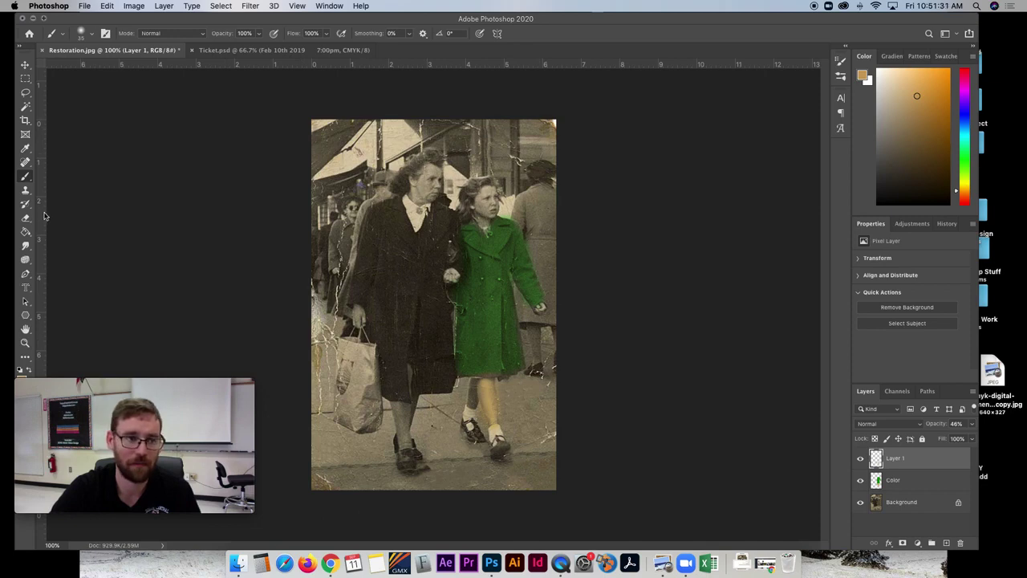
- Heal the stained lower-left corner of the photo with the Spot Healing Brush, making the Background layer the active one
{"action": "left_click", "coordinate": [25, 162]}
{"action": "left_click_drag", "start_coordinate": [314, 477], "coordinate": [333, 486]}
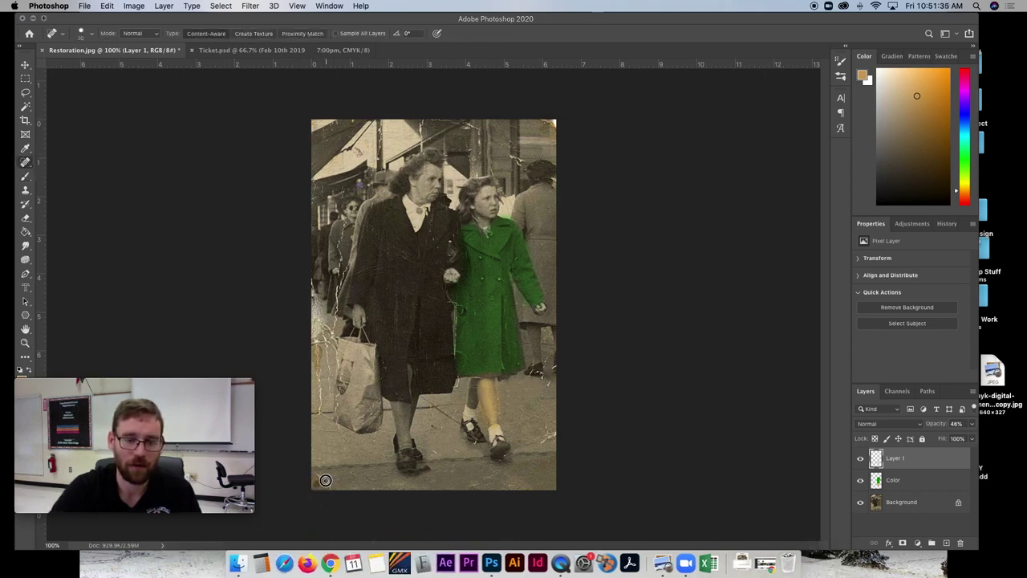
{"action": "left_click", "coordinate": [917, 503]}
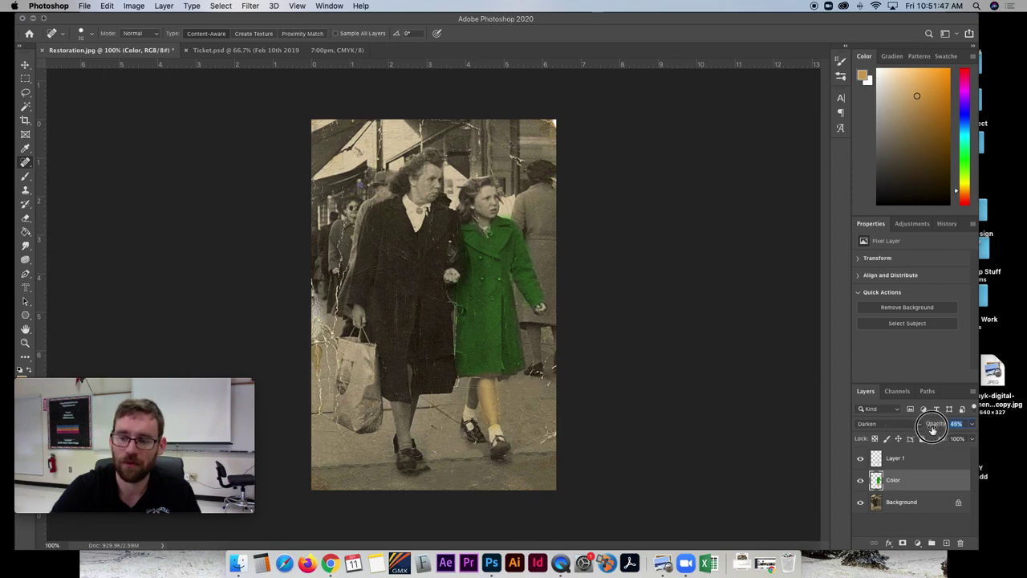
- Try different opacities on the Color layer and settle on 84%
{"action": "left_click_drag", "start_coordinate": [938, 427], "coordinate": [923, 429]}
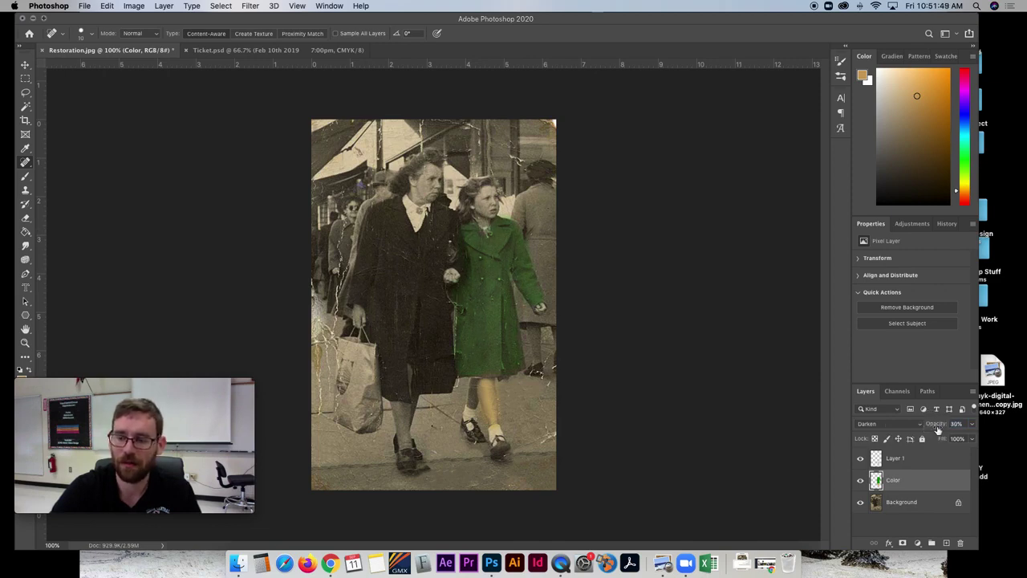
{"action": "left_click_drag", "start_coordinate": [937, 428], "coordinate": [913, 426]}
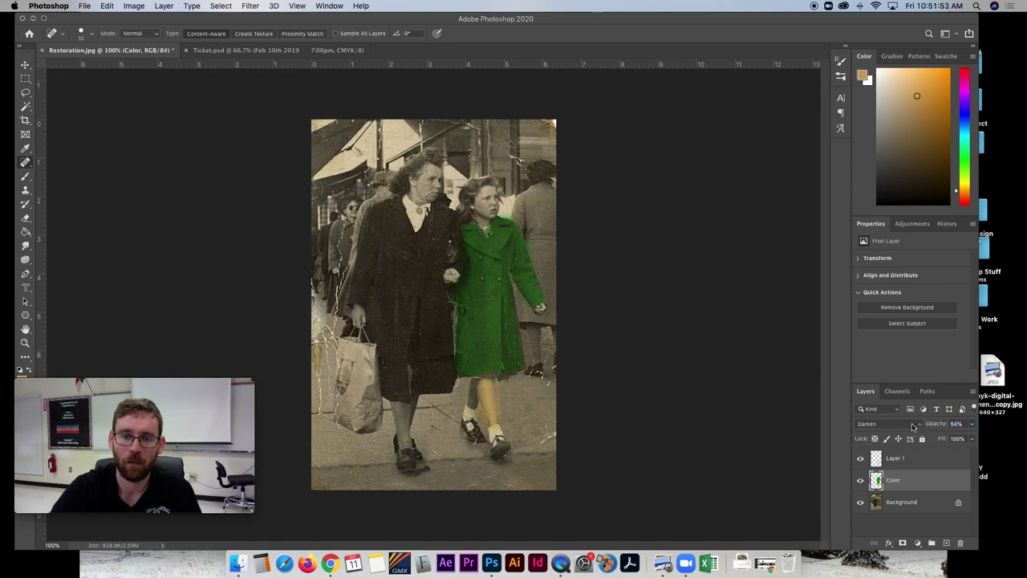